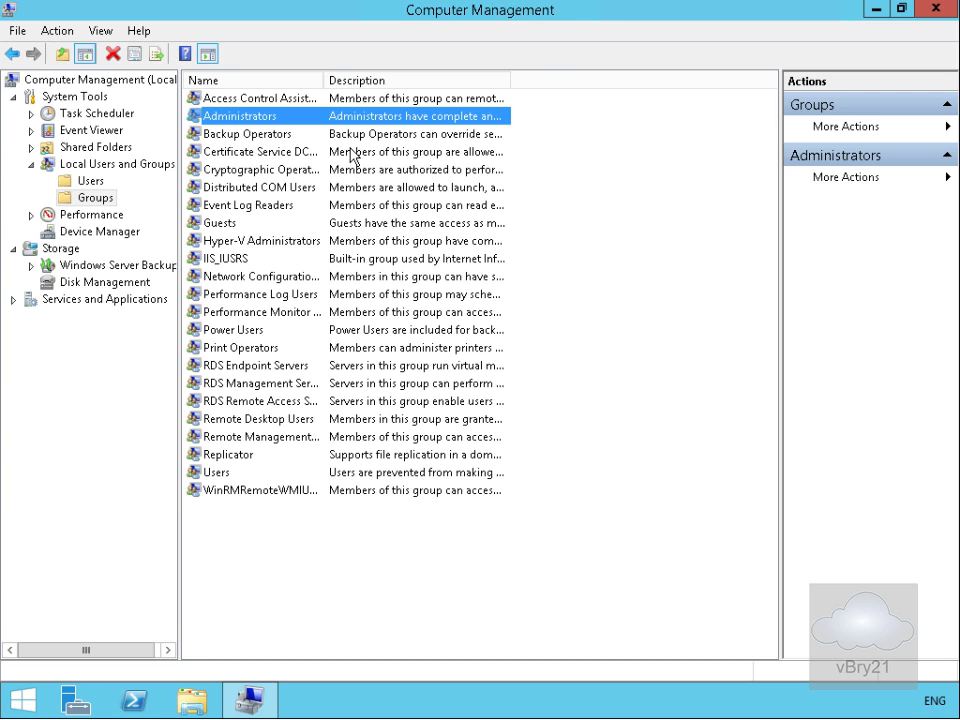
- Add the computer account ADATUM\LON-CFG to the local Administrators group, searching Computers for 'lon-cfg'
double_click(333, 117)
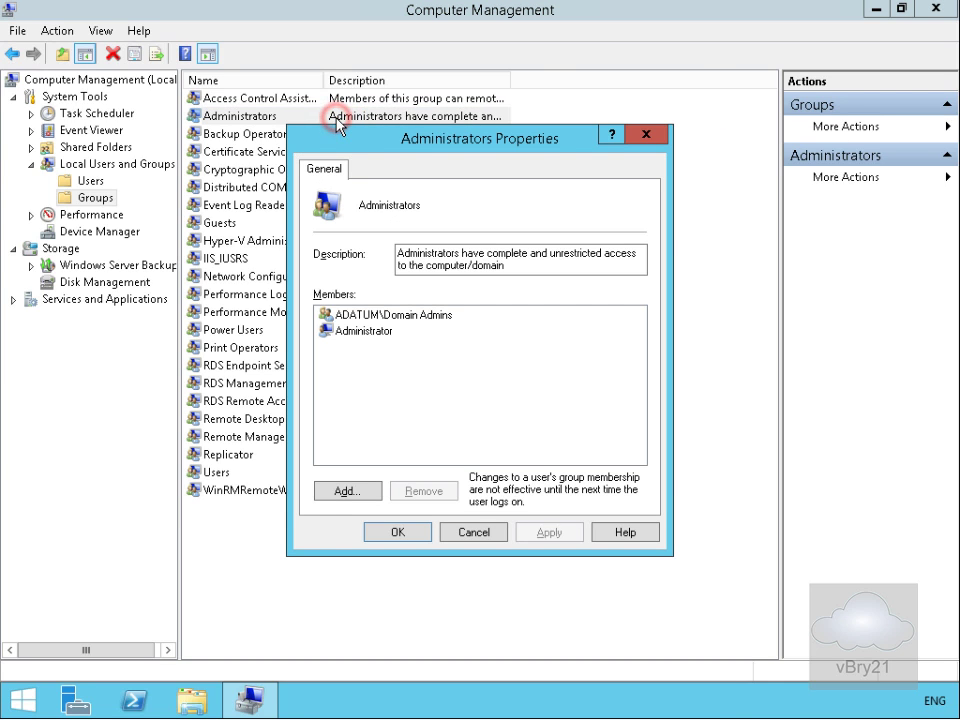
left_click(351, 494)
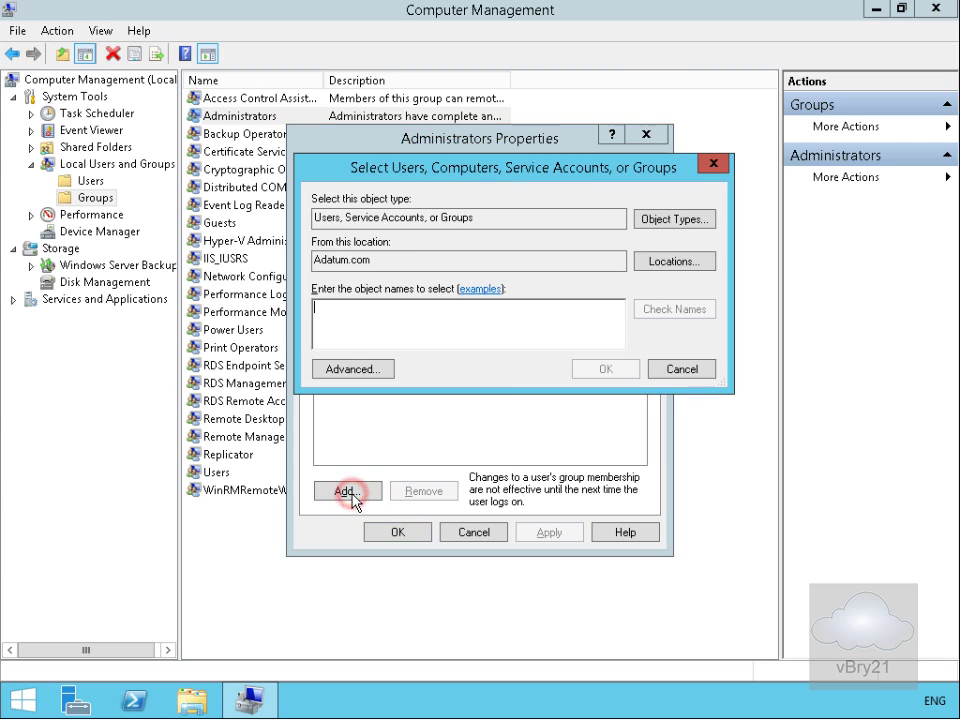
left_click(673, 218)
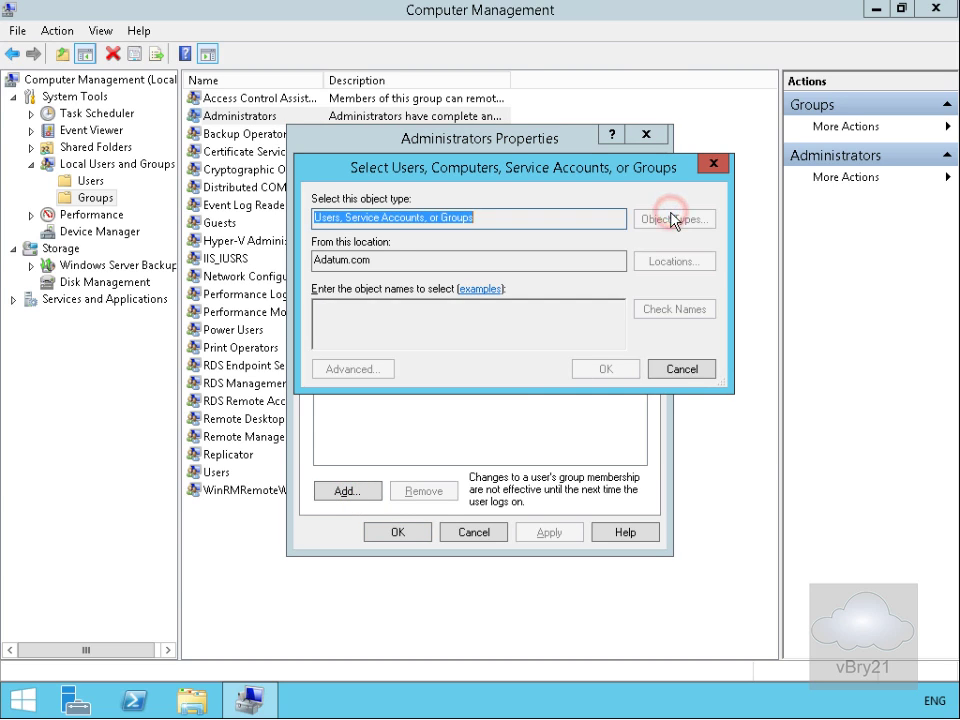
left_click(331, 293)
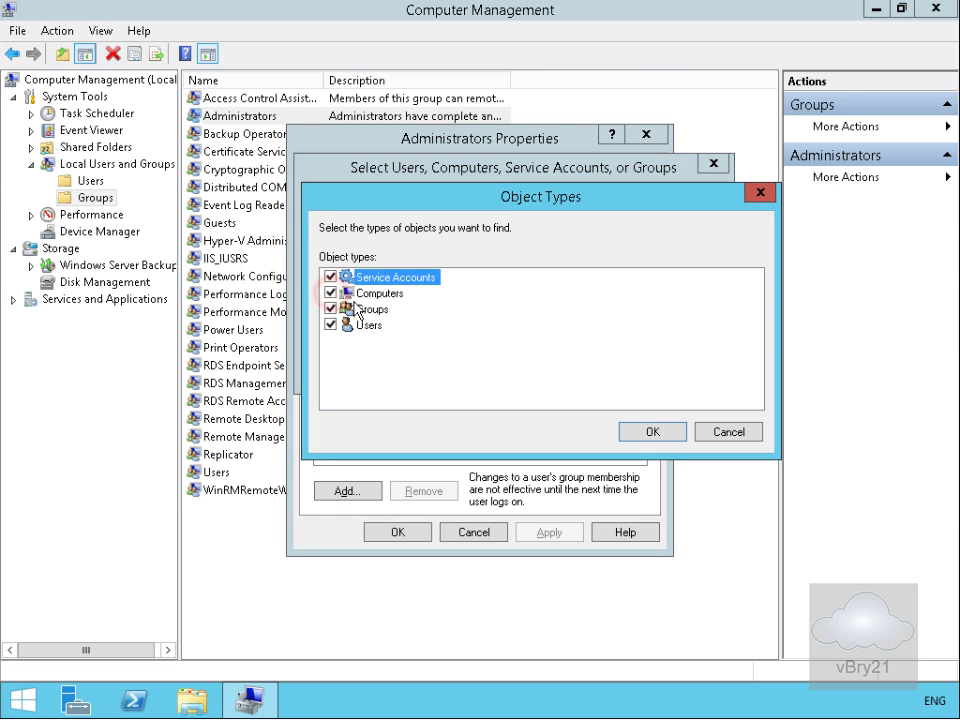
left_click(650, 430)
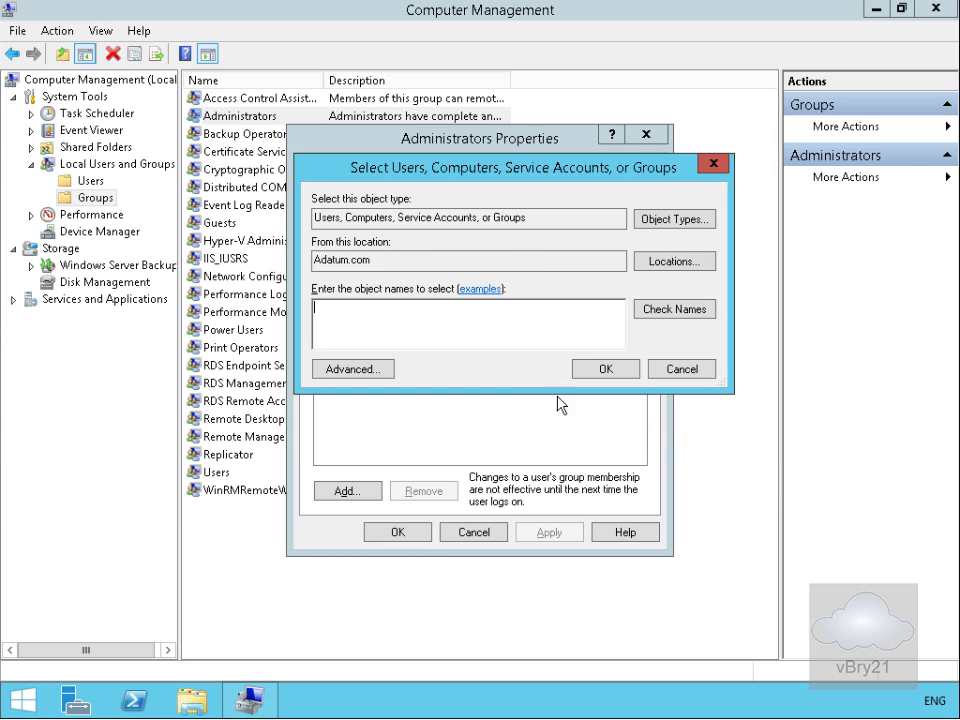
left_click(523, 337)
type("lon-cfg")
left_click(699, 314)
left_click(603, 370)
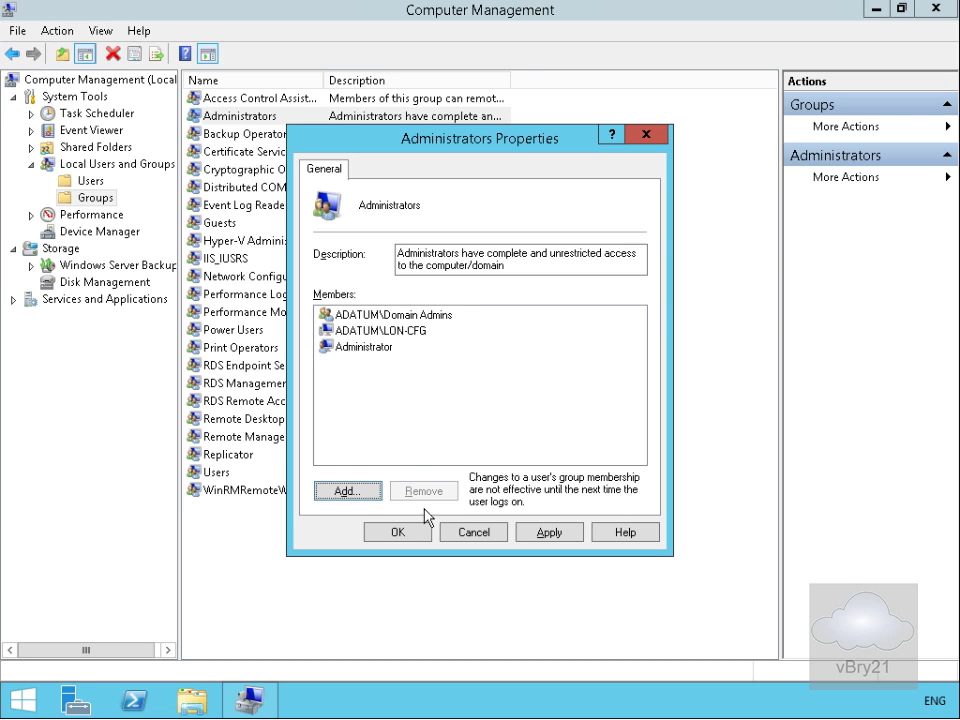
left_click(414, 533)
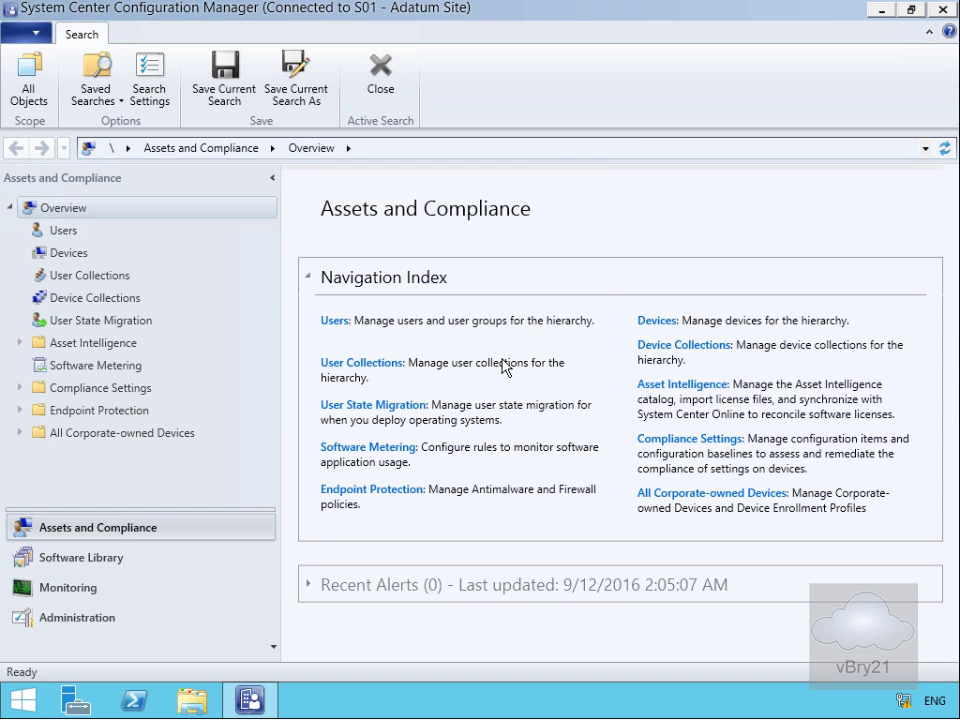
- In the Administration workspace, show Site Configuration > Servers and Site System Roles and bring up its actions
left_click(96, 619)
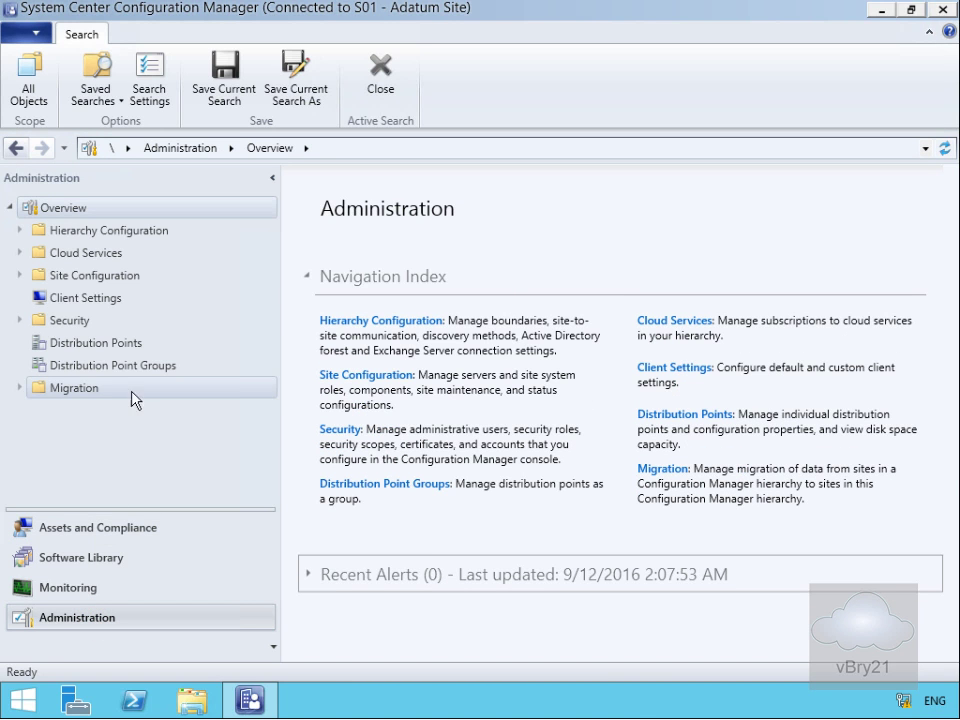
left_click(19, 275)
left_click(100, 322)
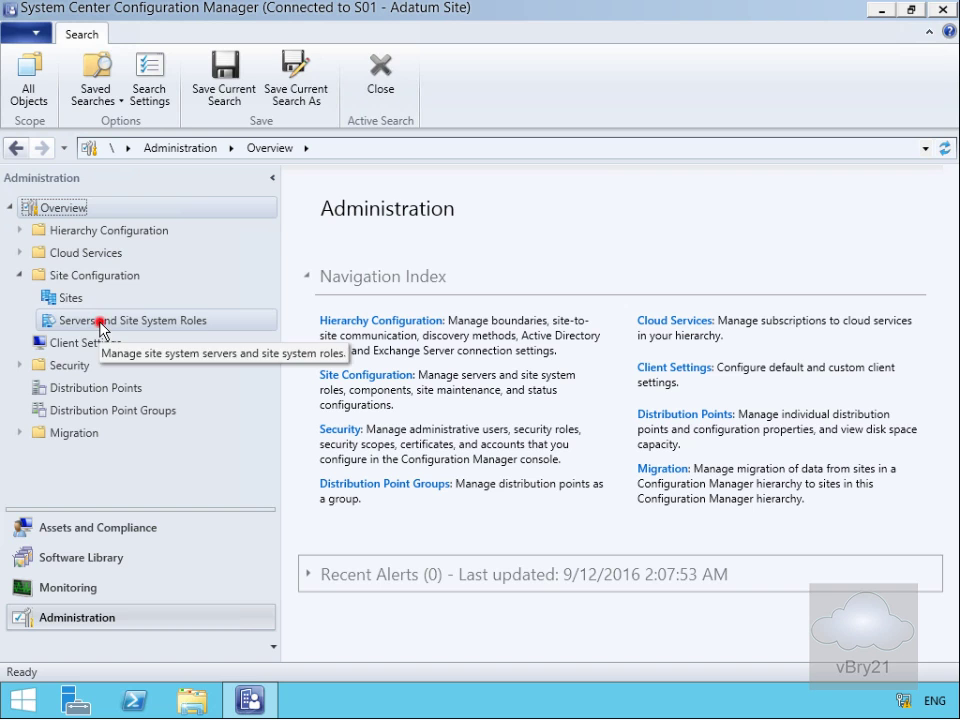
right_click(100, 322)
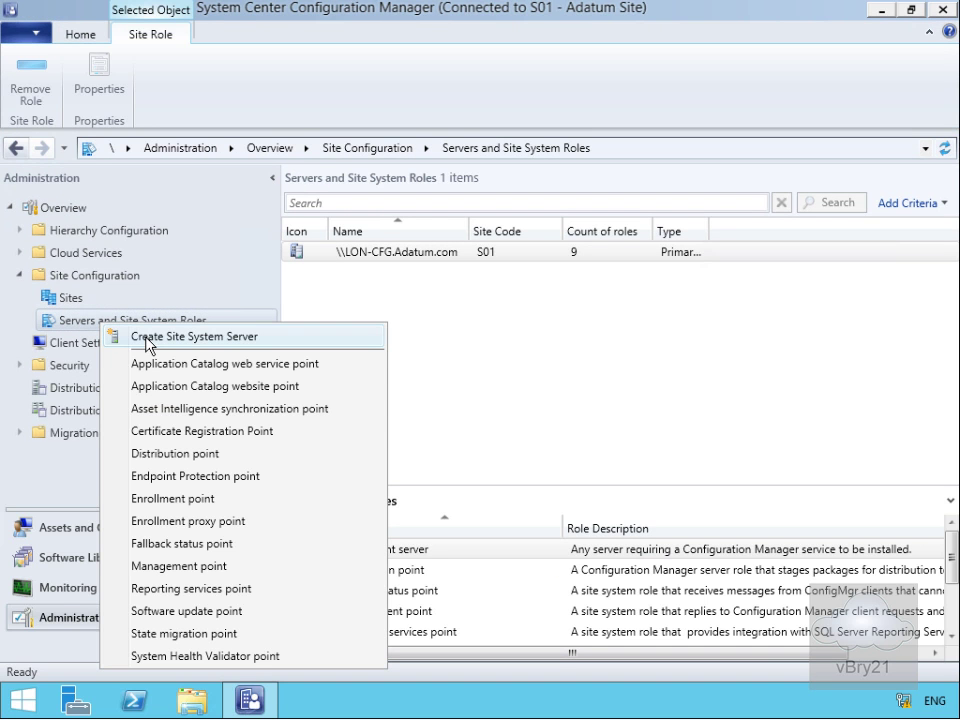
- Start a new site system server for TOR-SVR2.Adatum.com, found by searching 'tor', in site S01 - Adatum Site
left_click(147, 338)
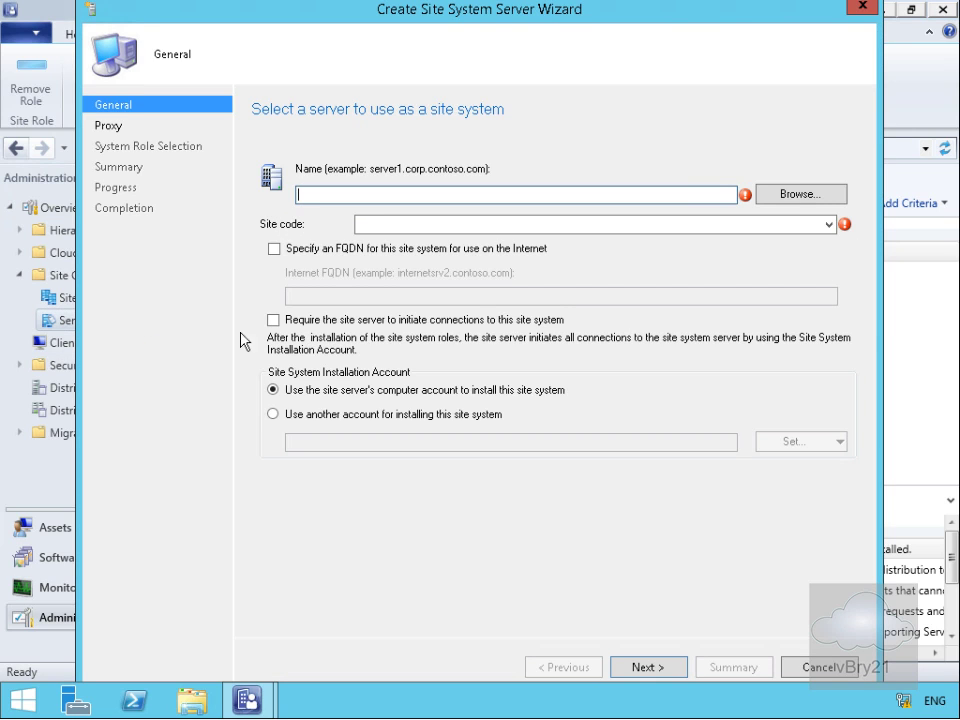
left_click(767, 194)
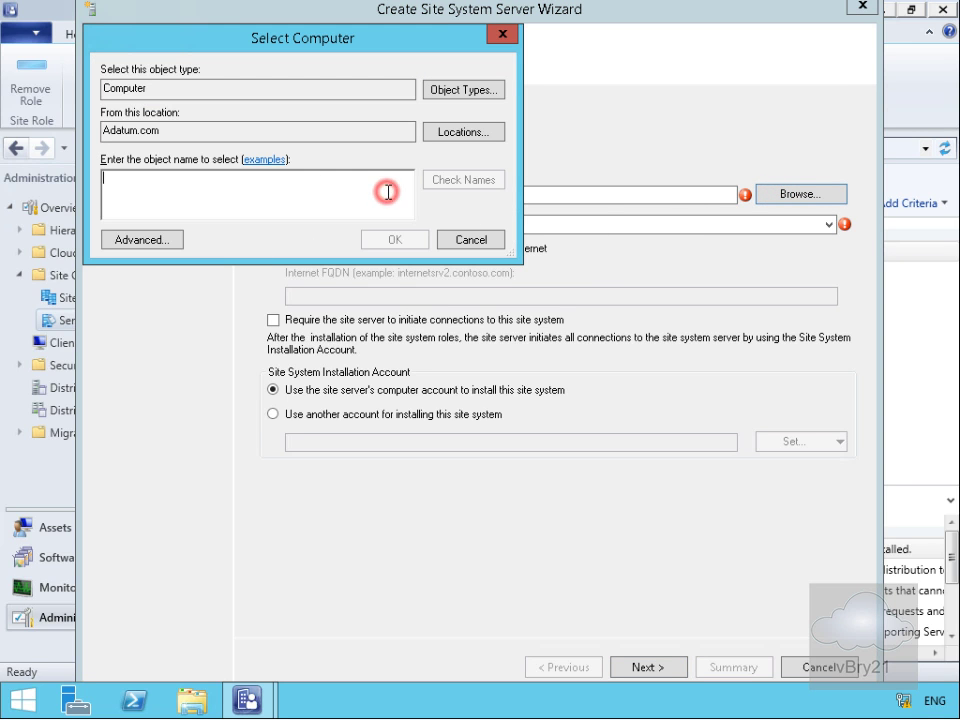
type("tor")
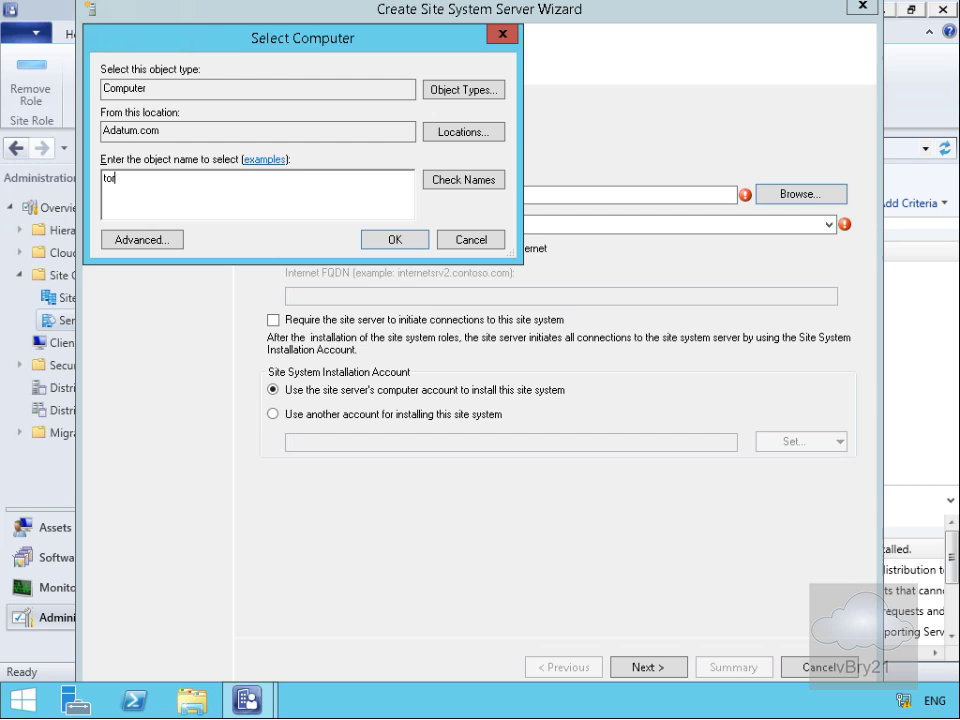
left_click(488, 182)
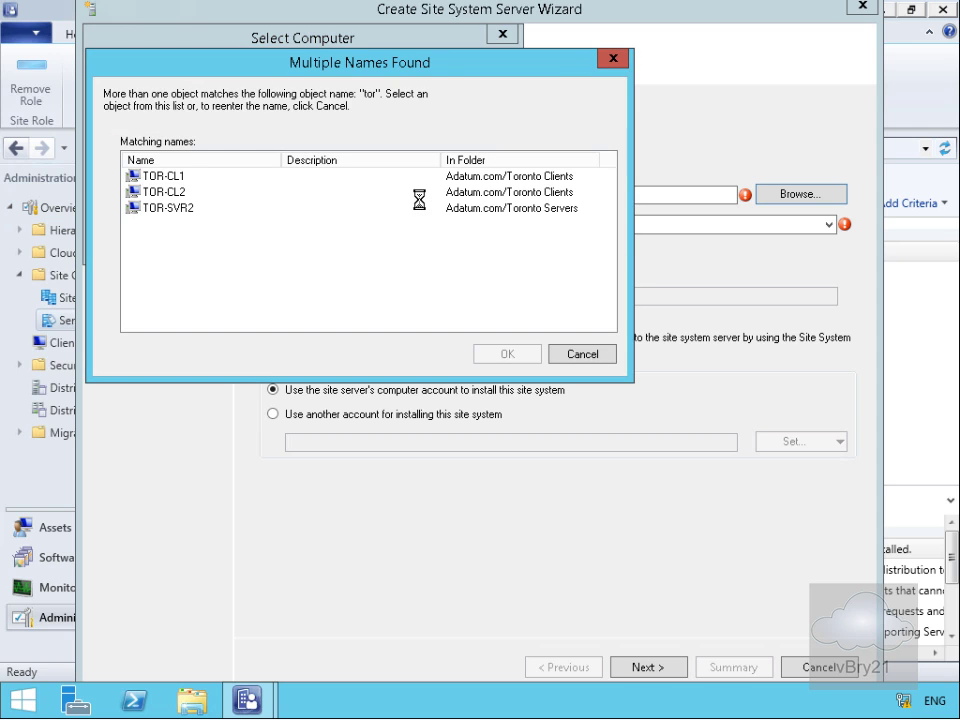
left_click(178, 212)
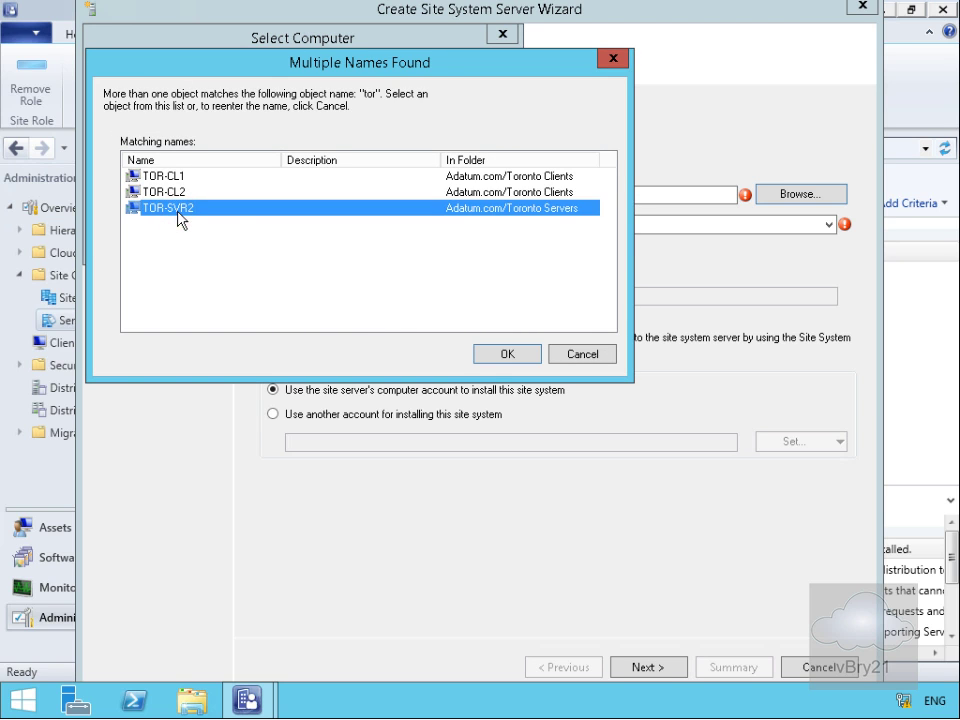
left_click(489, 357)
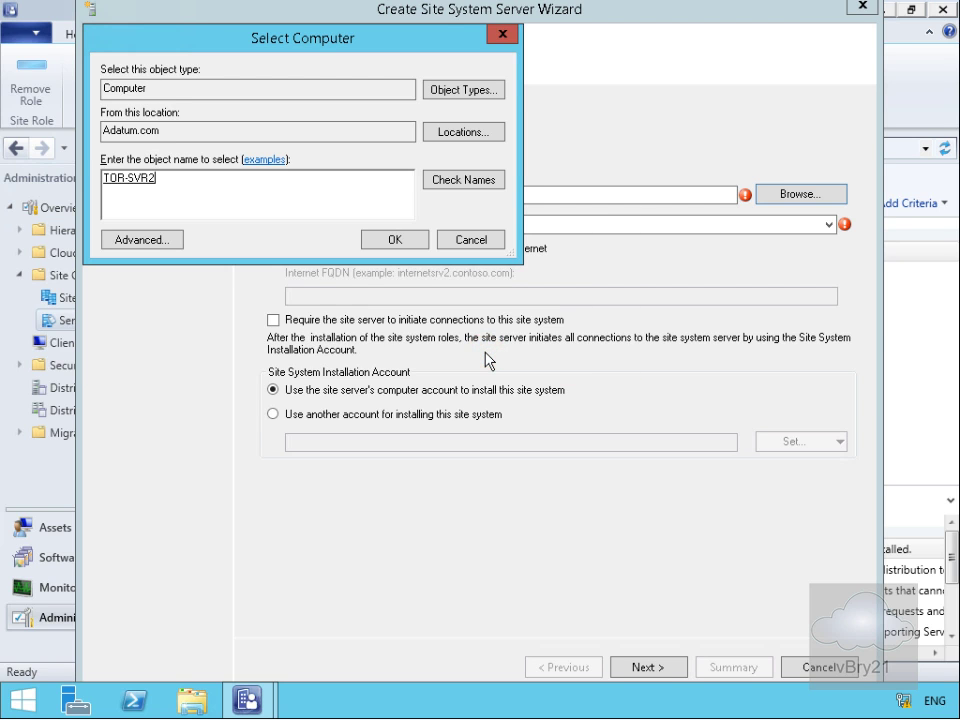
left_click(409, 246)
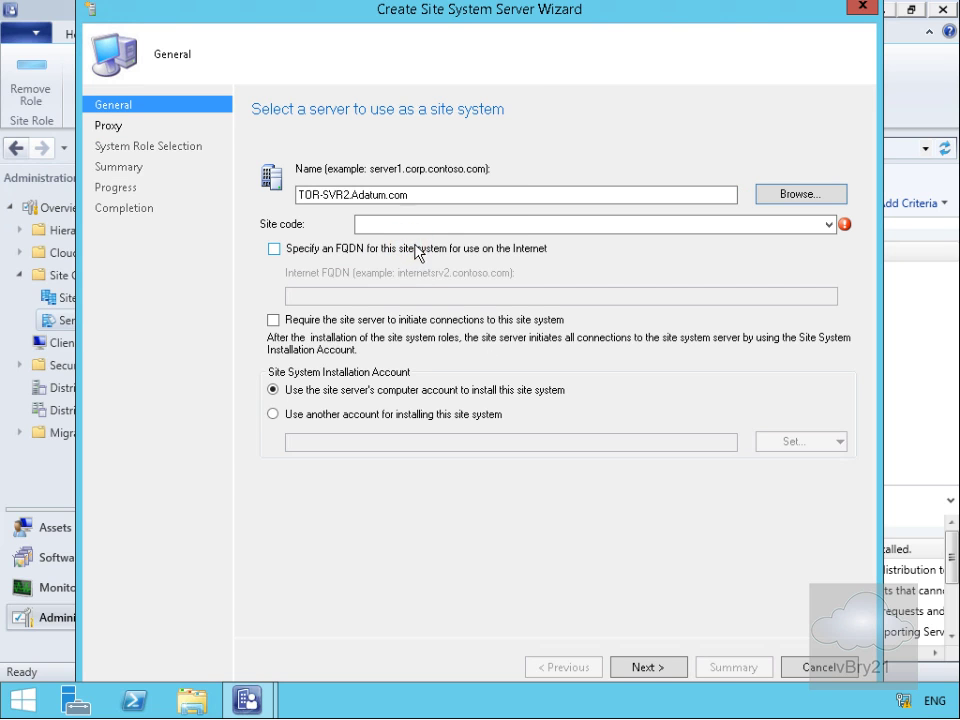
left_click(476, 228)
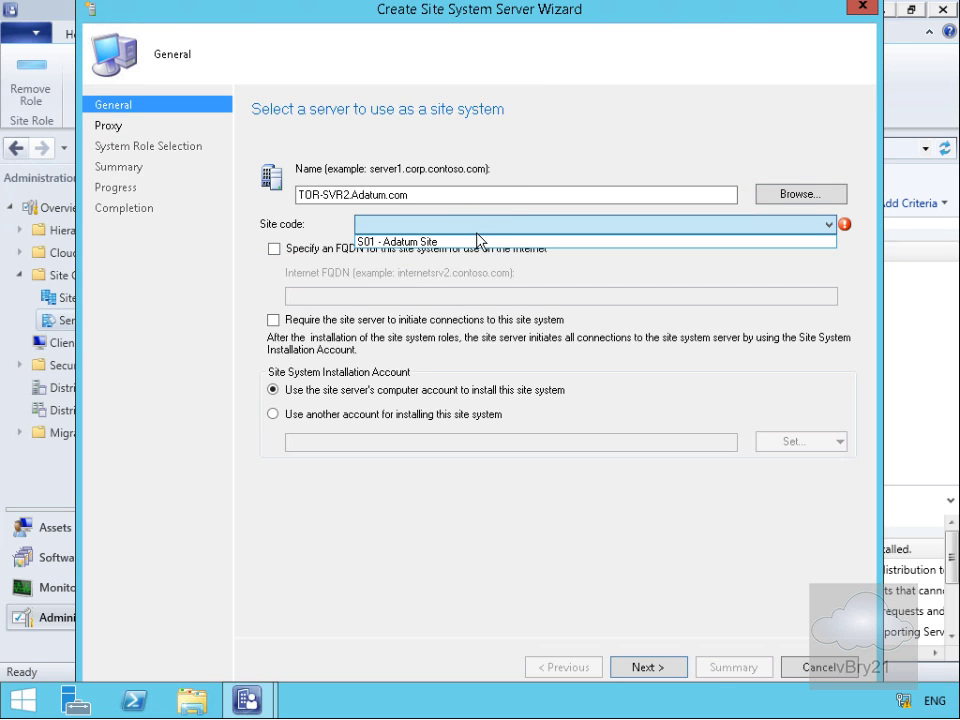
left_click(476, 242)
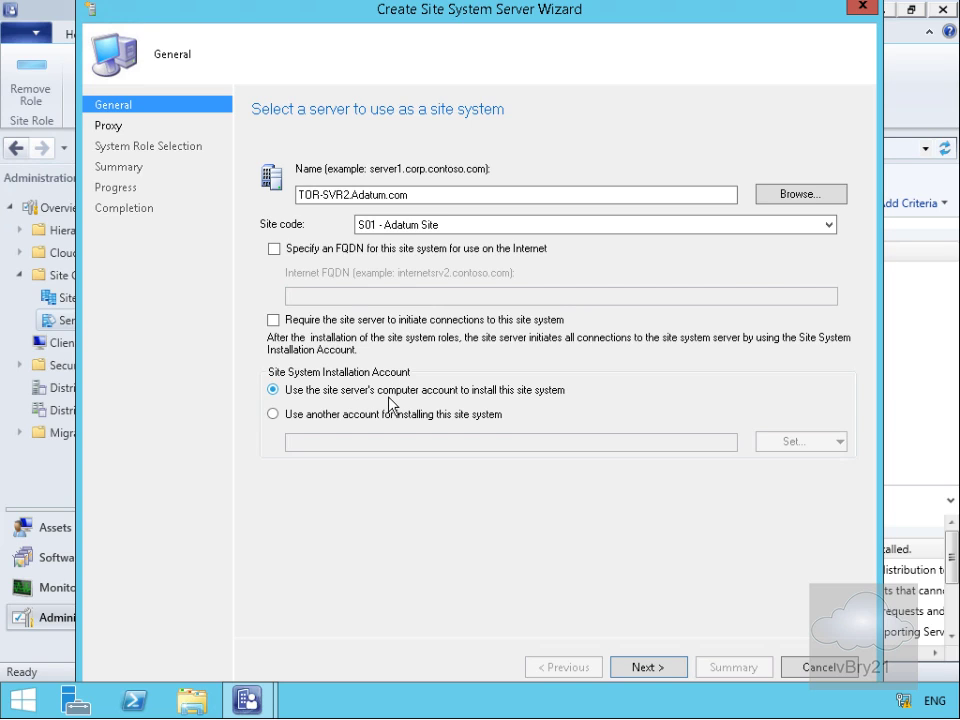
- Move past the proxy settings and select the Distribution point role for TOR-SVR2
left_click(641, 668)
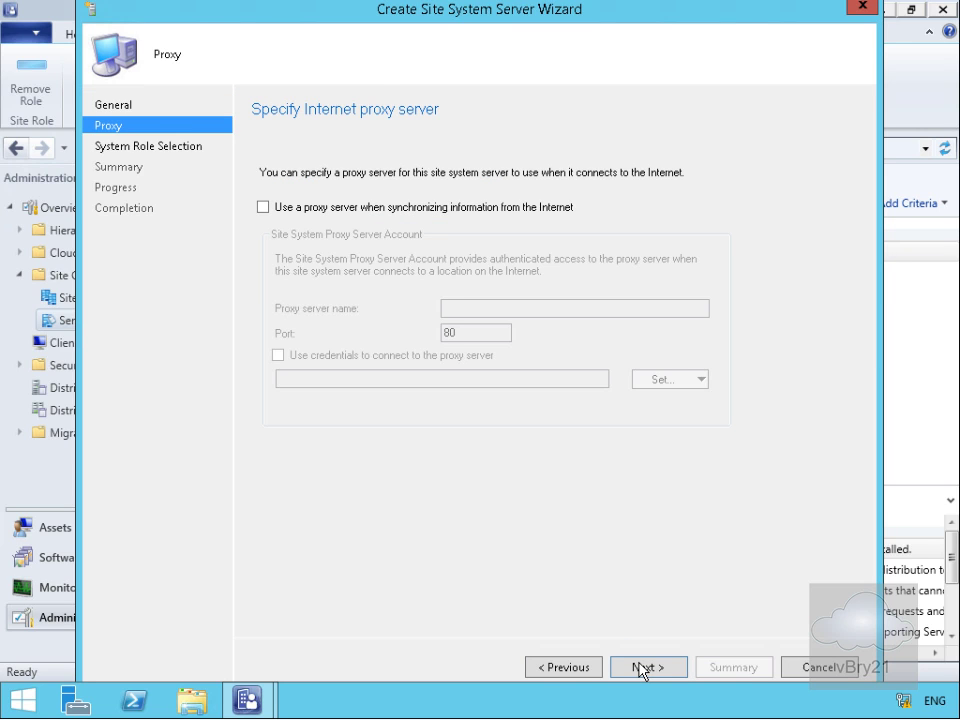
left_click(641, 668)
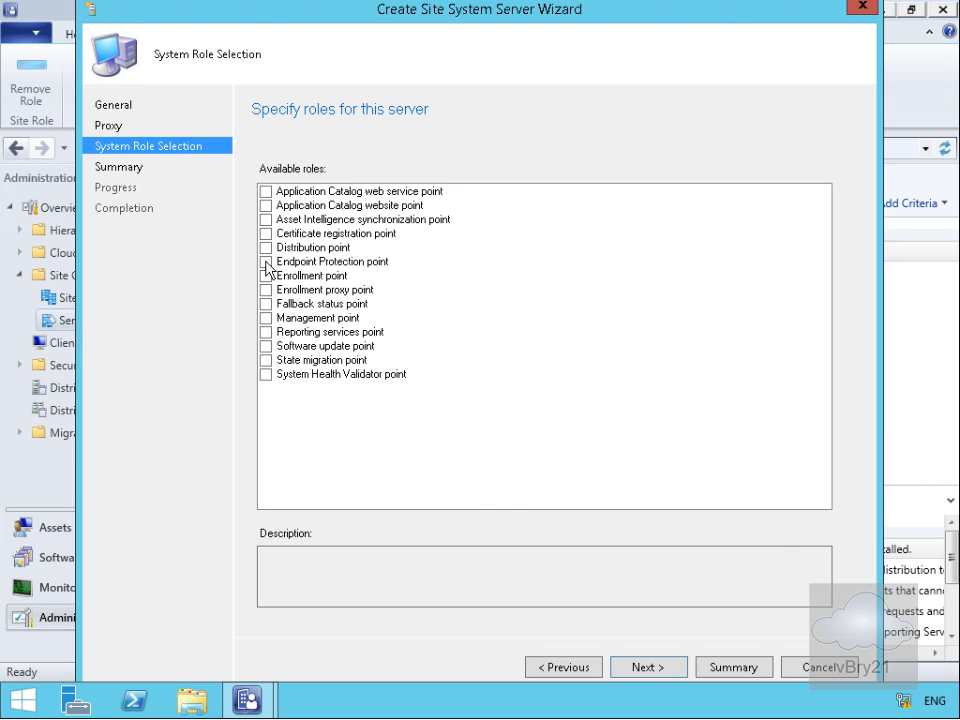
left_click(266, 247)
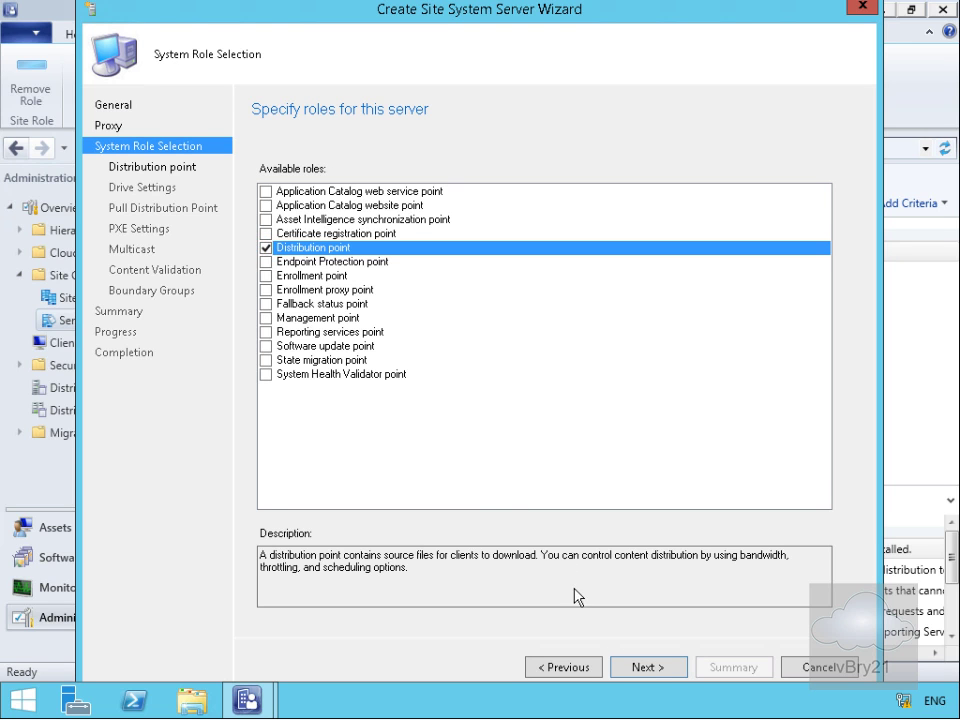
left_click(641, 667)
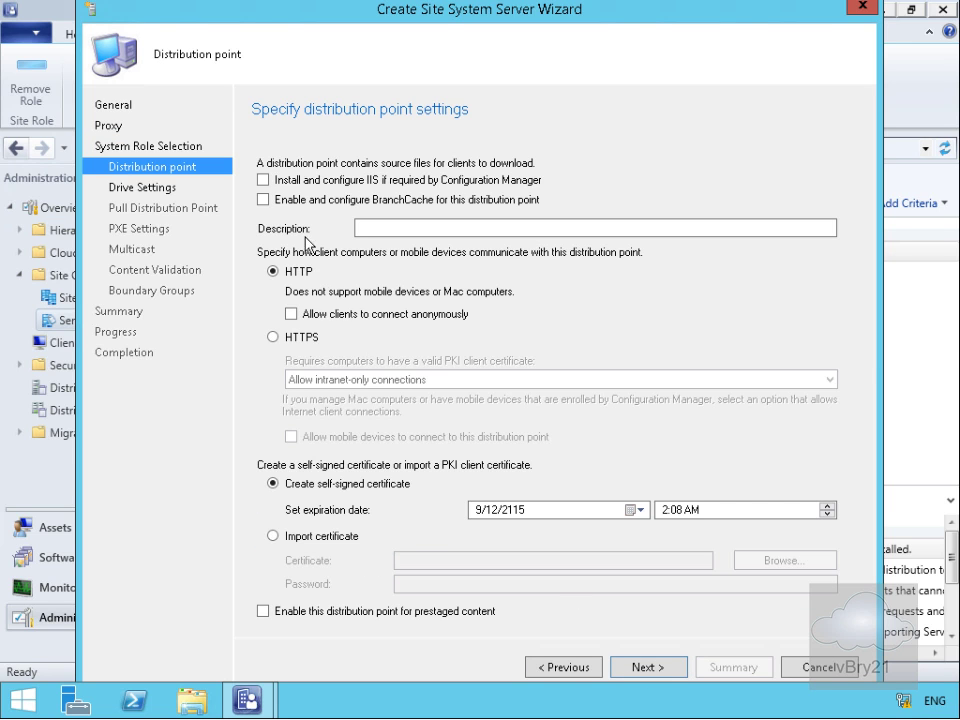
- Enable automatic IIS installation and prestaged content for the distribution point
left_click(263, 180)
left_click(376, 611)
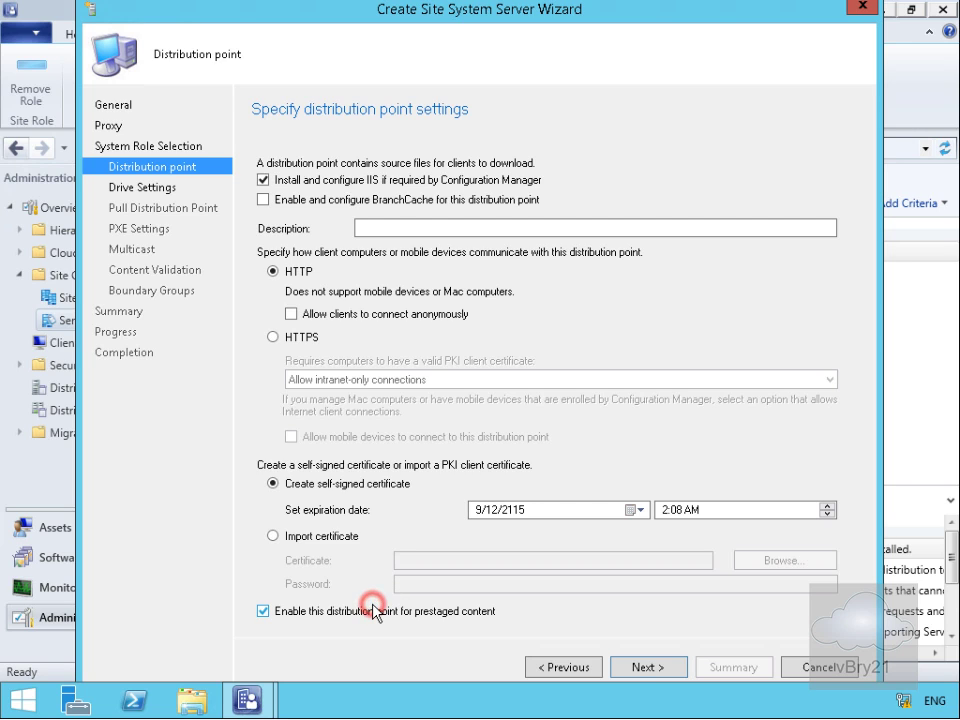
left_click(628, 666)
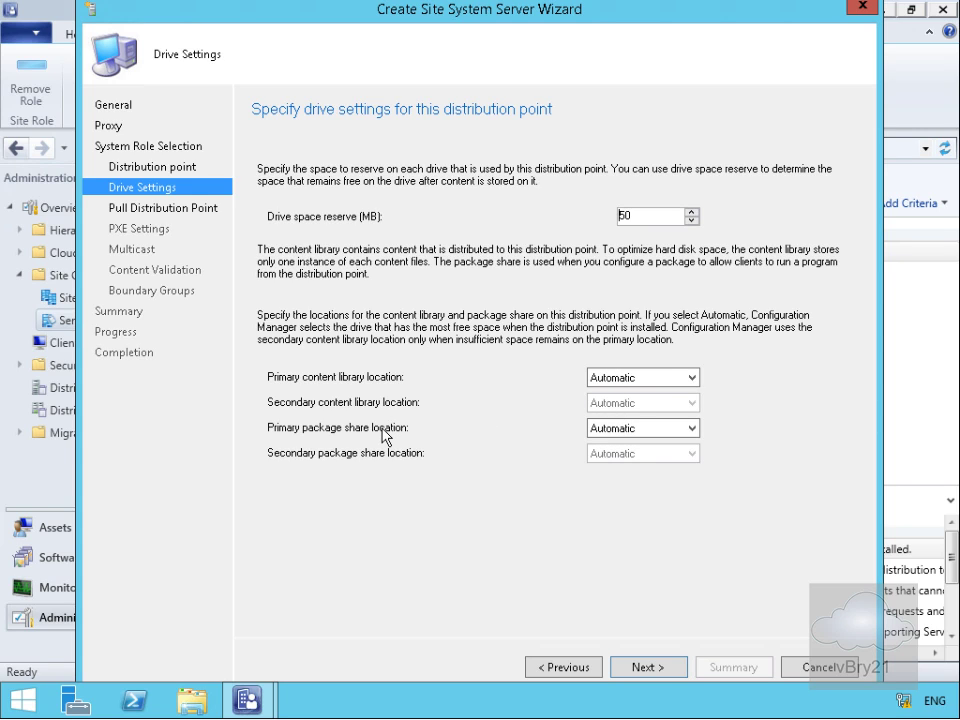
- Accept the default drive settings with 50 MB reserved and leave pull distribution disabled
left_click(627, 672)
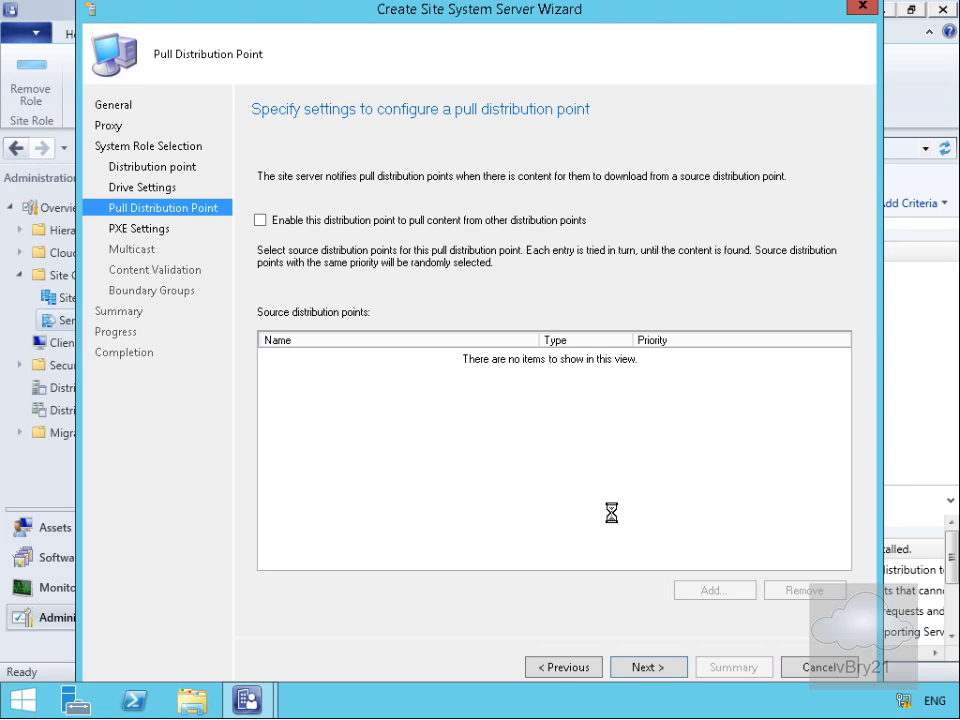
left_click(648, 667)
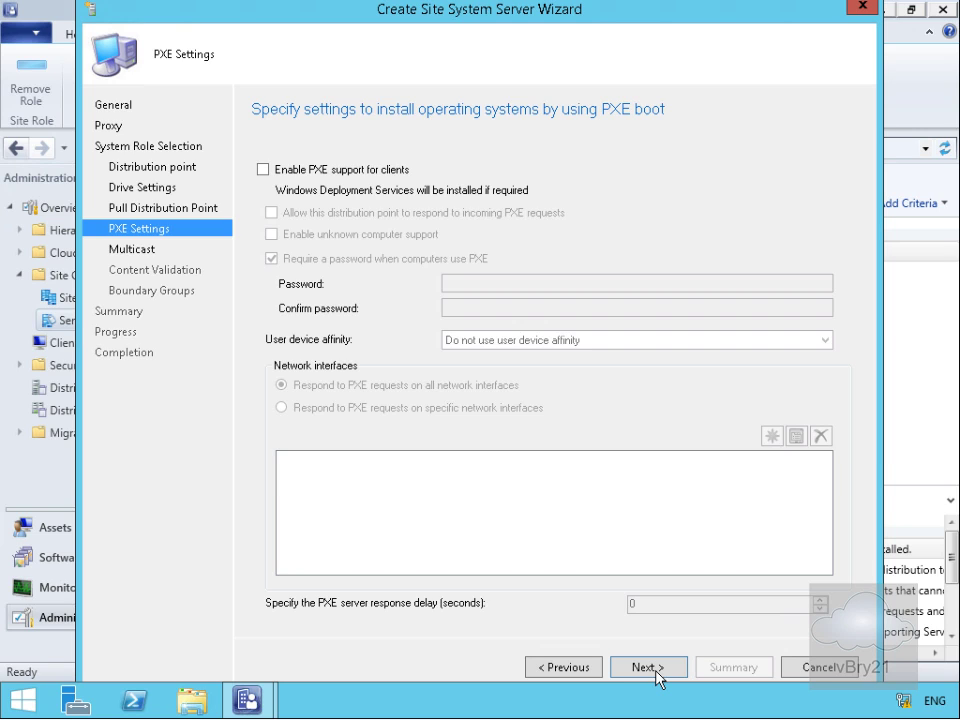
- Leave PXE and multicast disabled and enable weekly Saturday content validation
left_click(656, 671)
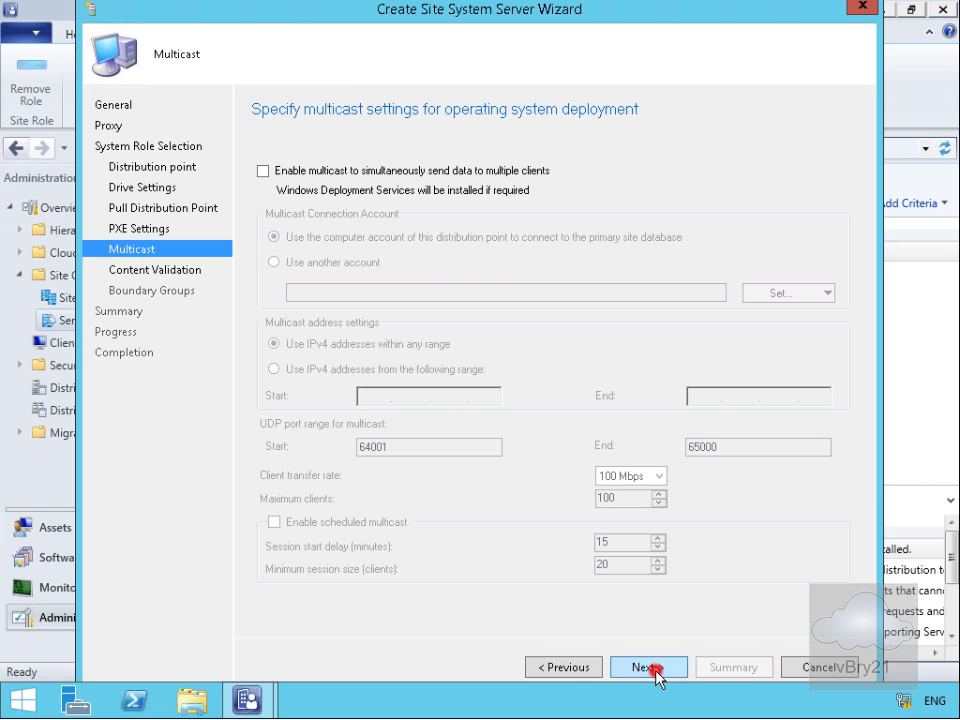
left_click(656, 671)
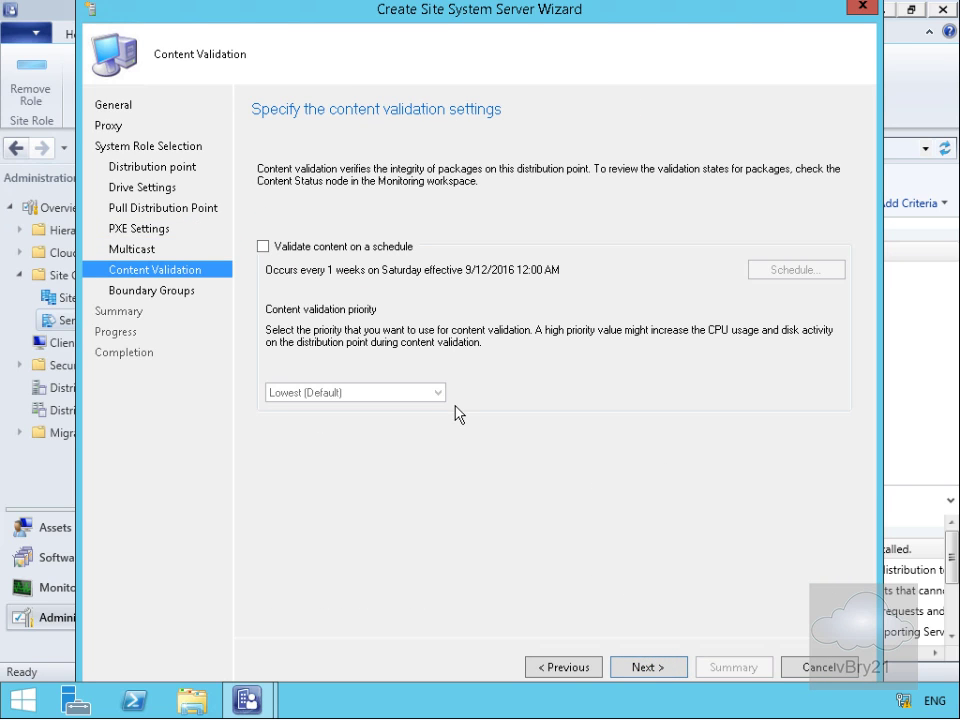
left_click(315, 247)
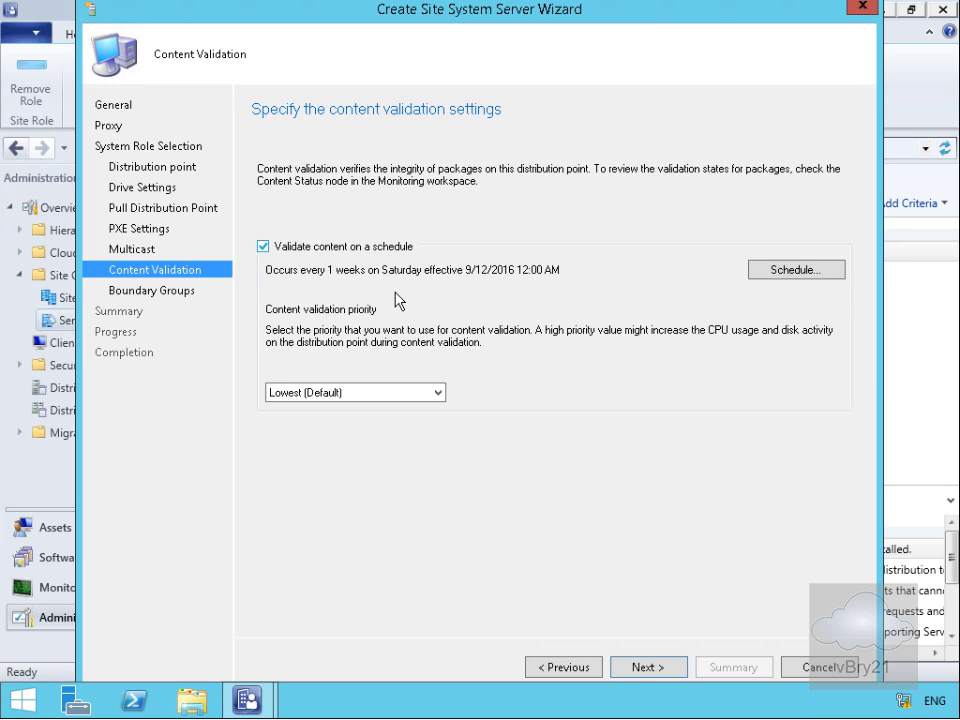
left_click(670, 664)
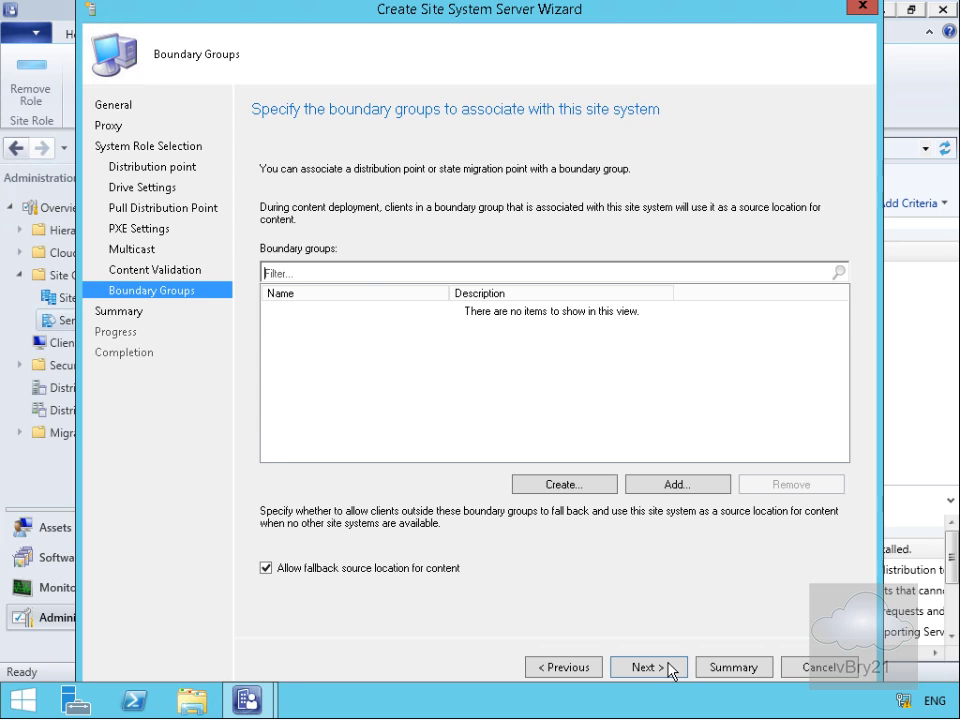
- Skip boundary groups, apply the summary to create TOR-SVR2.Adatum.com, and close the wizard
left_click(668, 667)
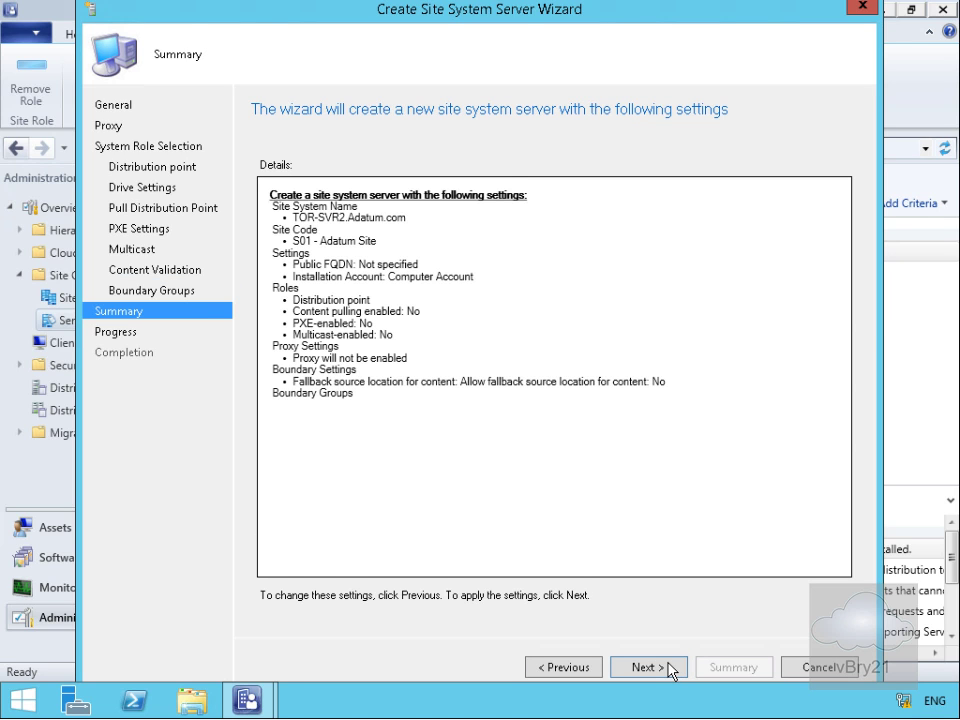
left_click(668, 667)
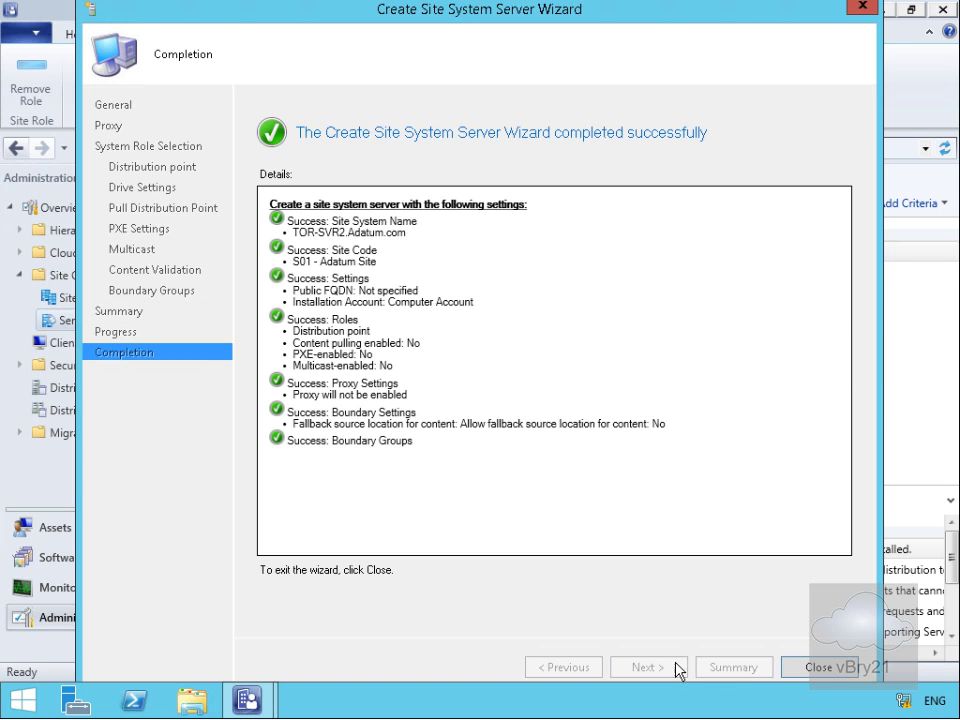
left_click(811, 667)
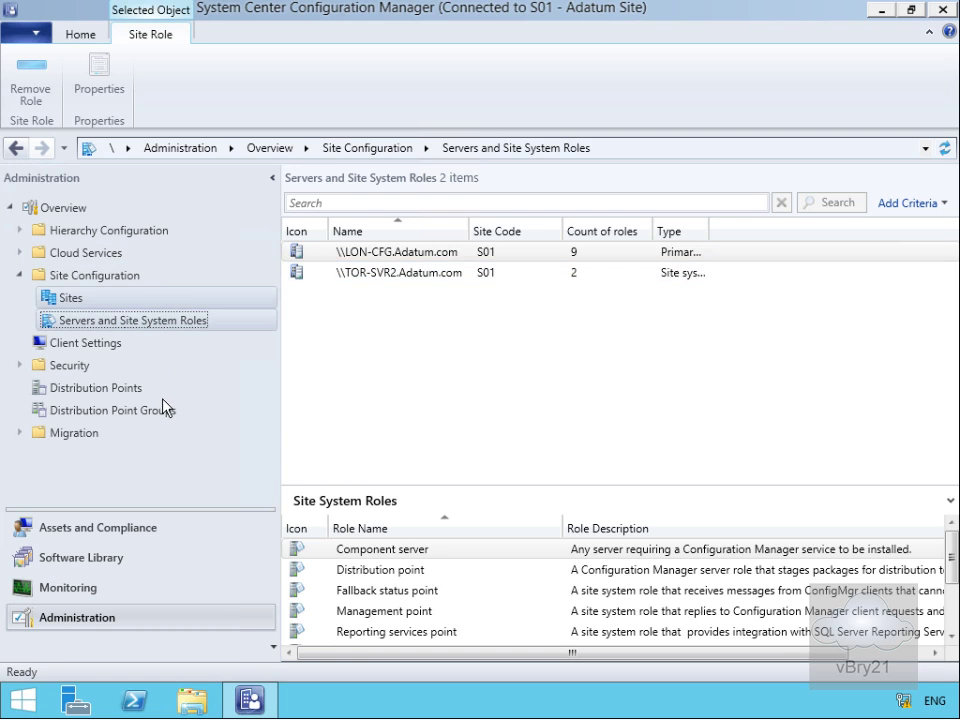
- Select TOR-SVR2.ADATUM.COM in the Distribution Points list and bring up its actions
left_click(131, 391)
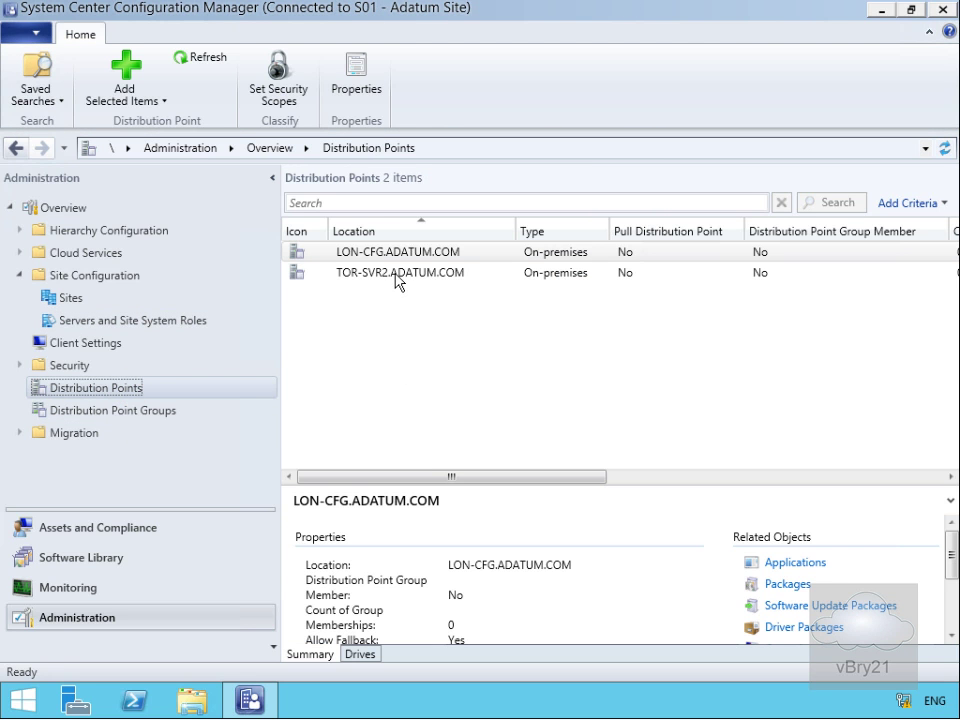
left_click(396, 277)
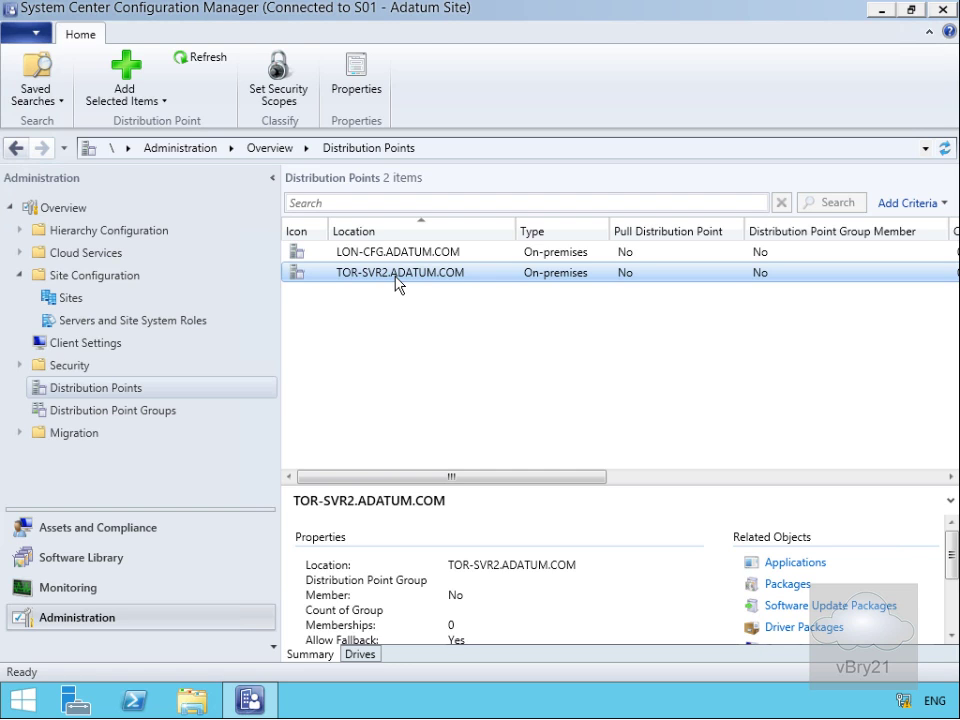
right_click(395, 278)
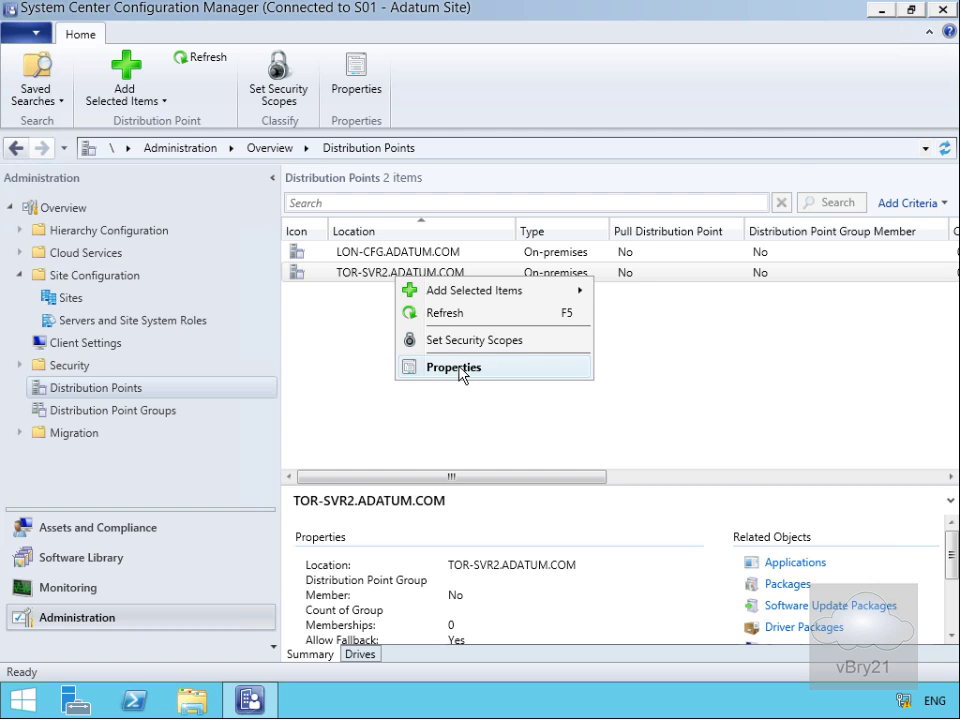
- Review TOR-SVR2.ADATUM.COM's PXE, Multicast, Group Relationships, Content and Content Validation properties
left_click(455, 368)
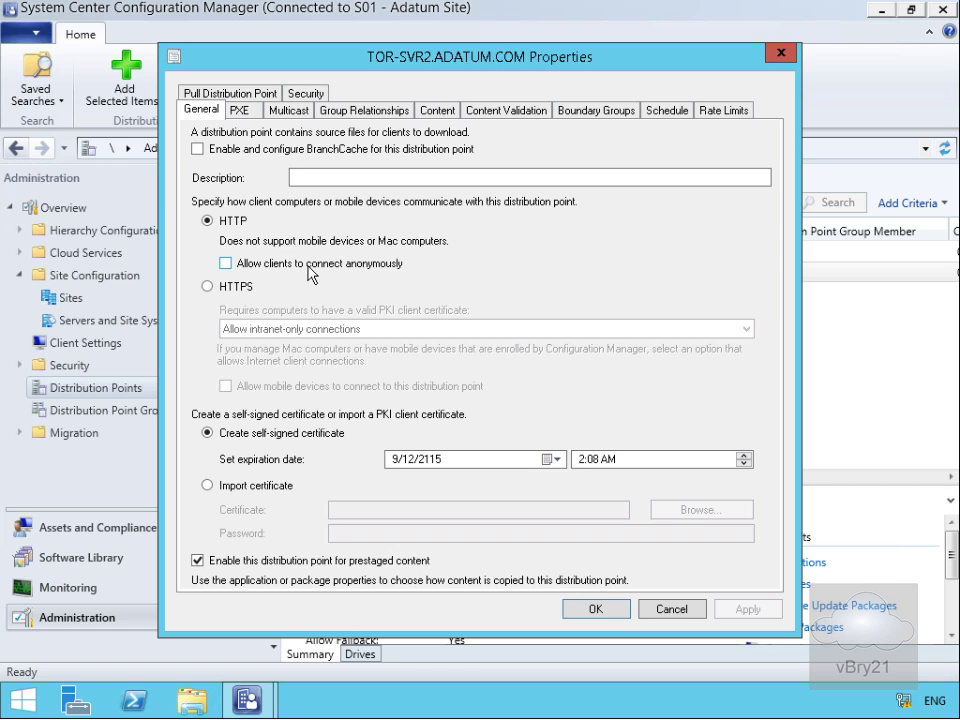
left_click(249, 114)
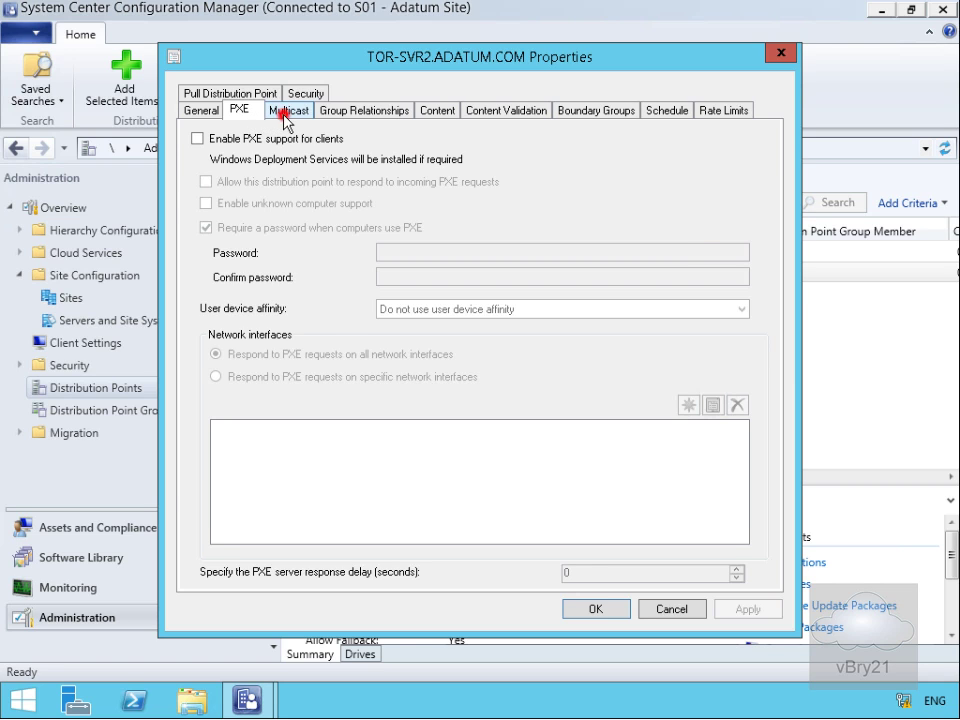
left_click(288, 119)
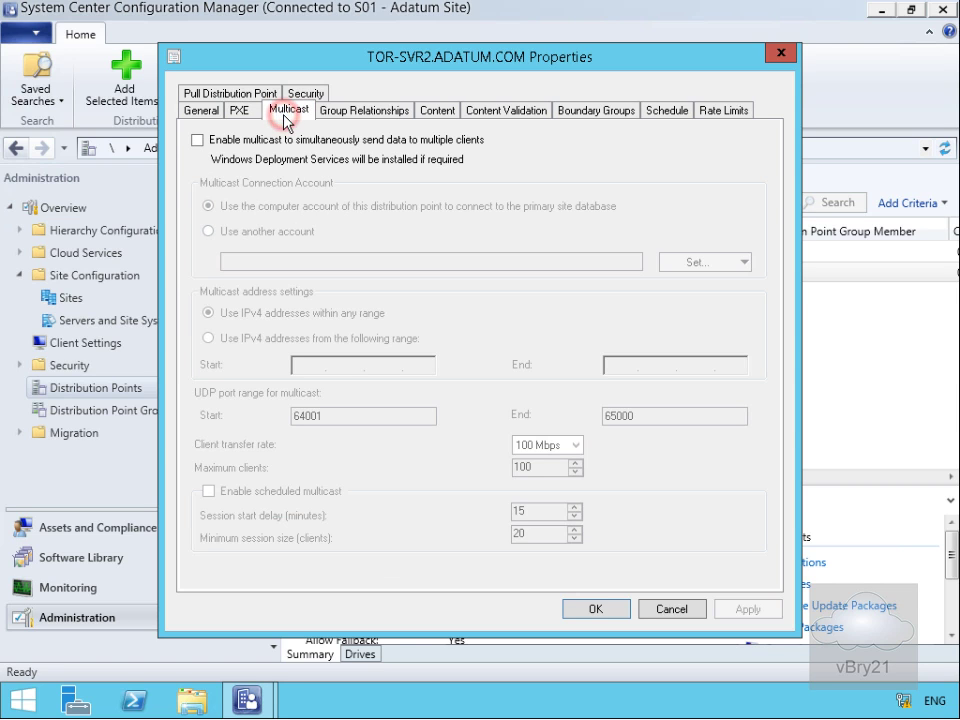
left_click(343, 112)
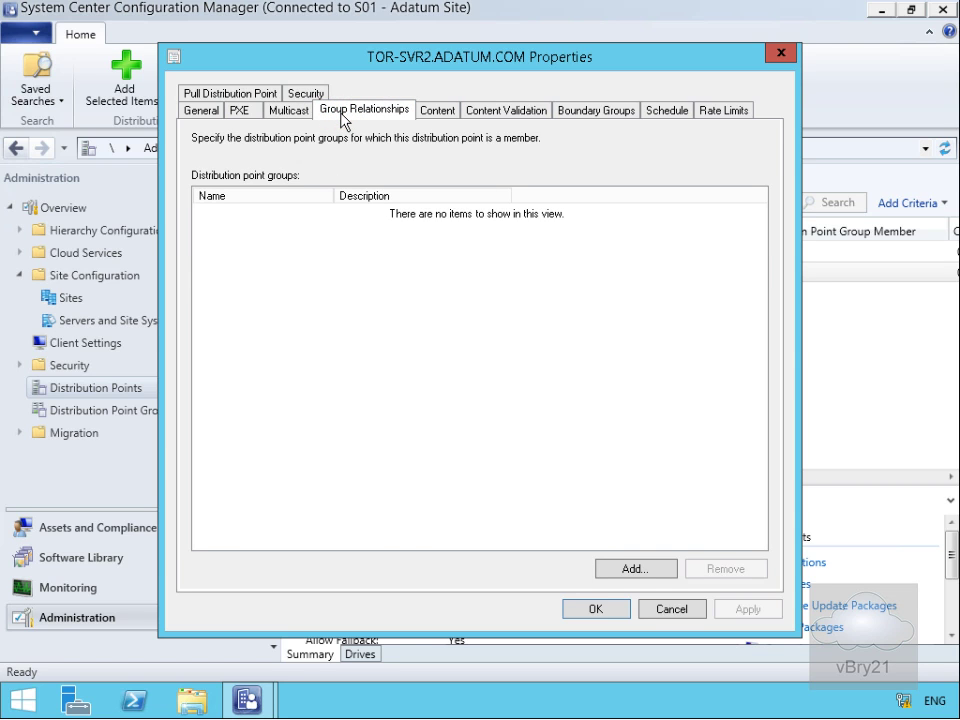
left_click(427, 117)
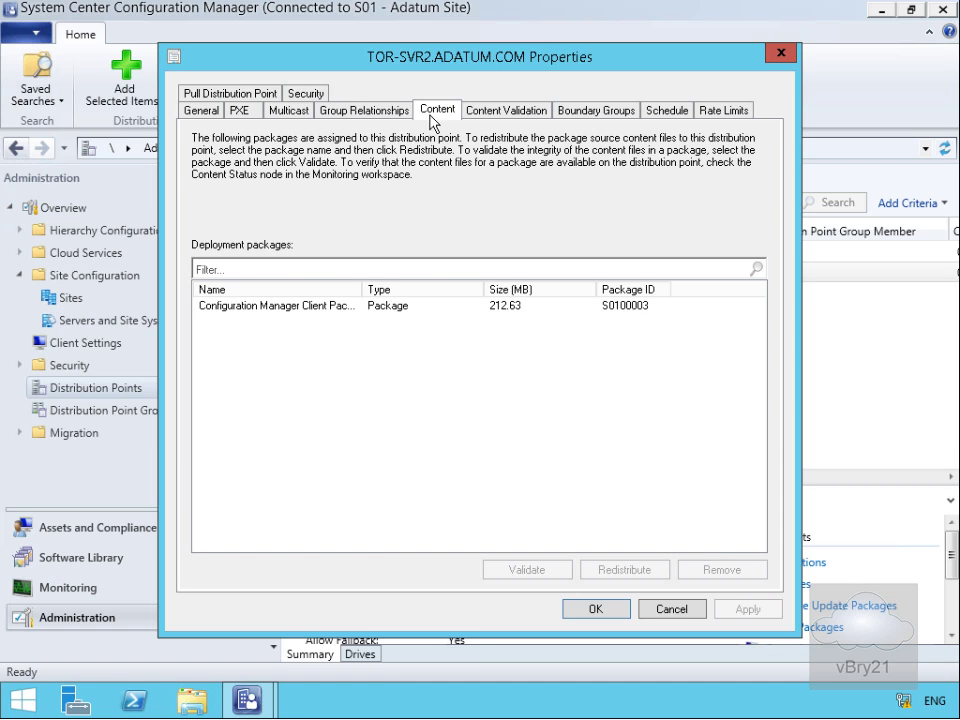
left_click(481, 114)
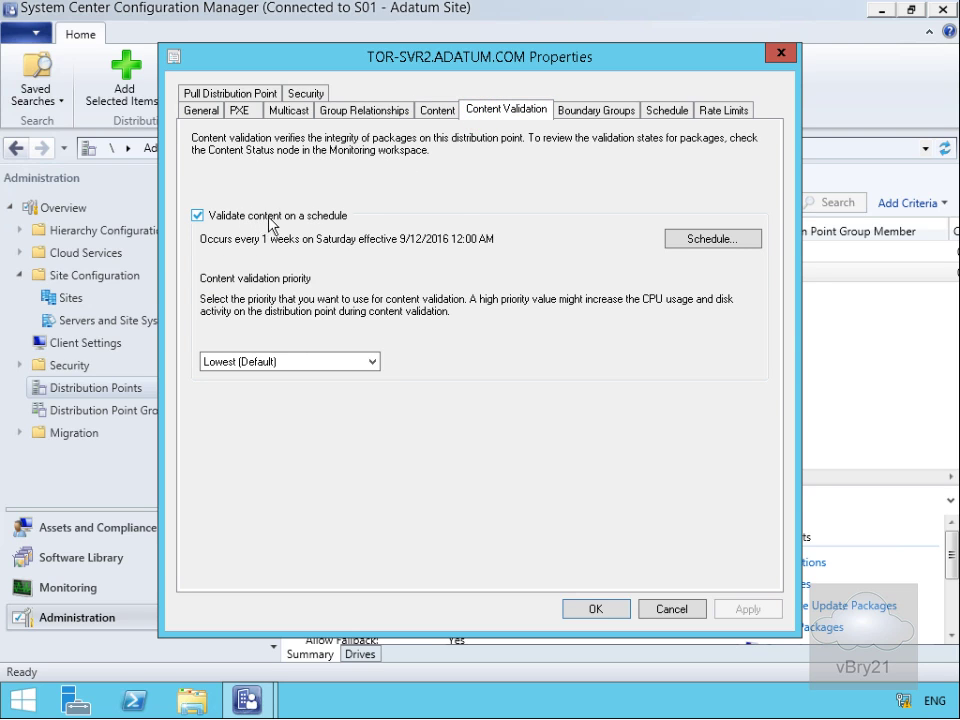
- Review TOR-SVR2's boundary group, schedule, rate limit, pull distribution point and security settings
left_click(590, 114)
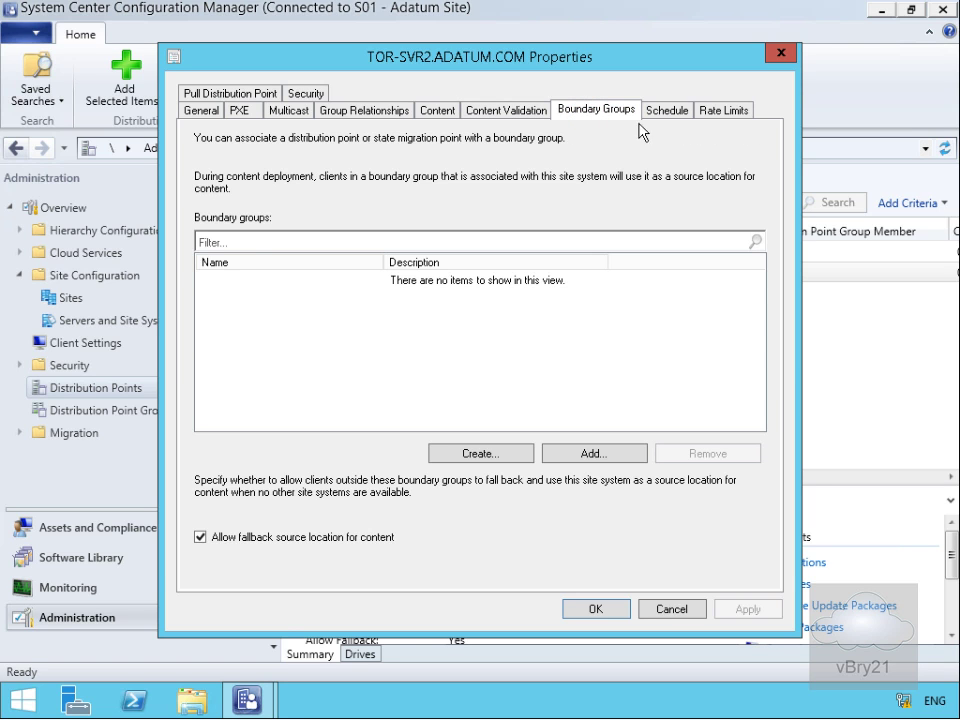
left_click(662, 112)
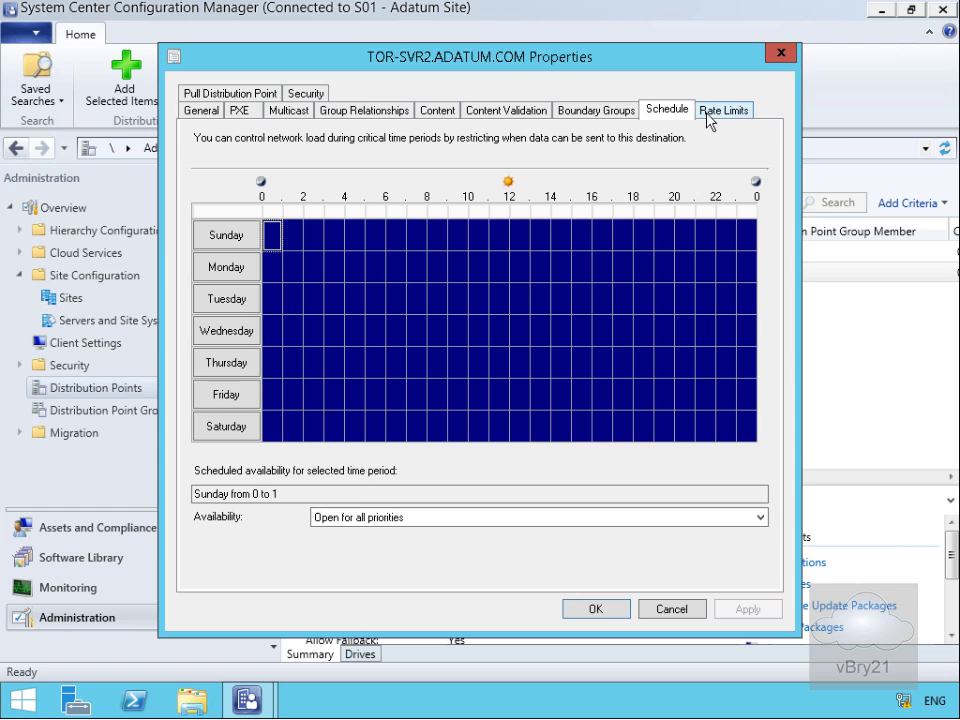
left_click(707, 114)
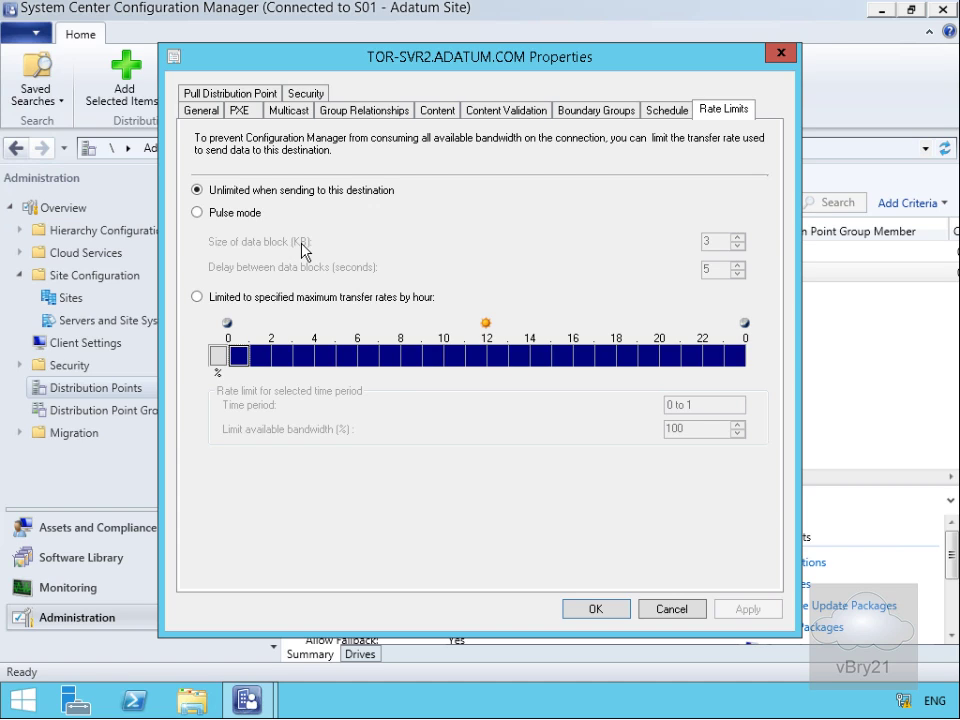
left_click(228, 96)
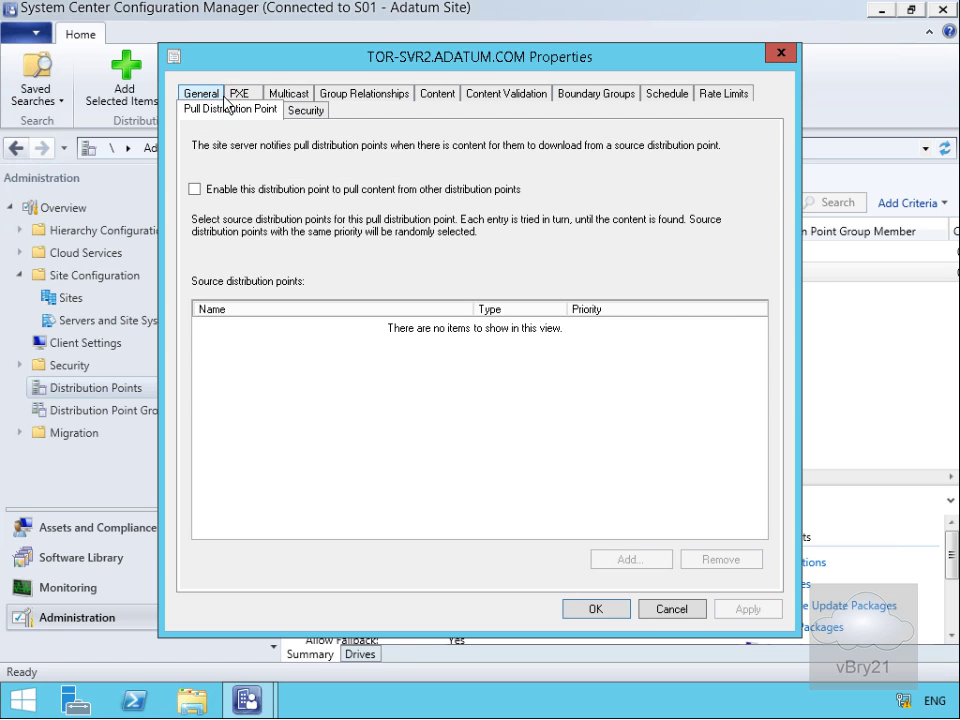
left_click(305, 112)
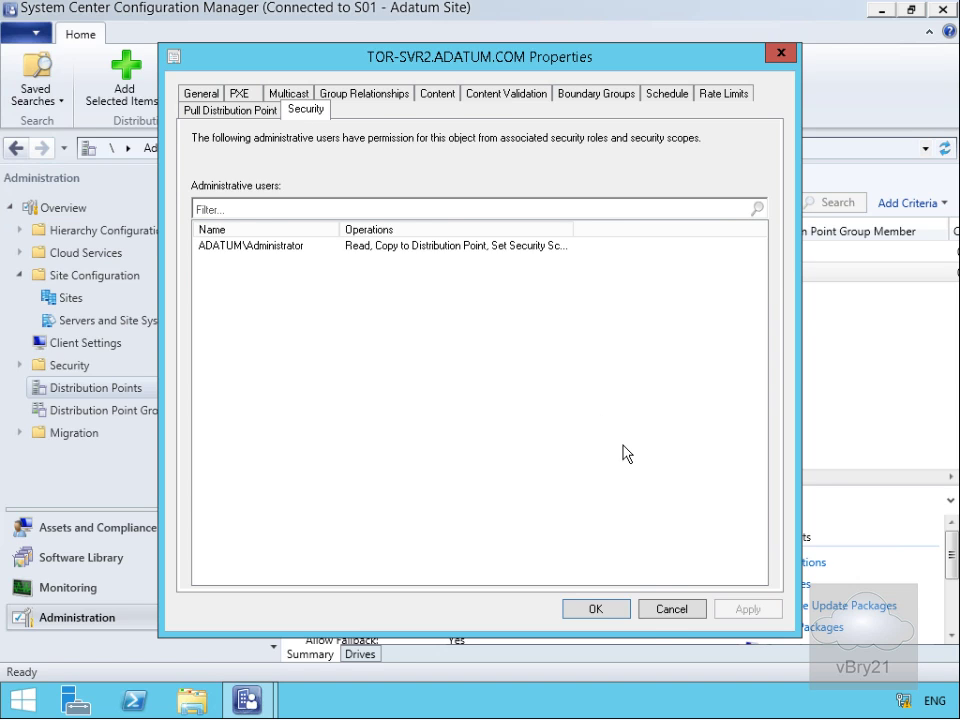
- Cancel the TOR-SVR2 properties and start creating a new distribution point group
left_click(657, 611)
left_click(657, 611)
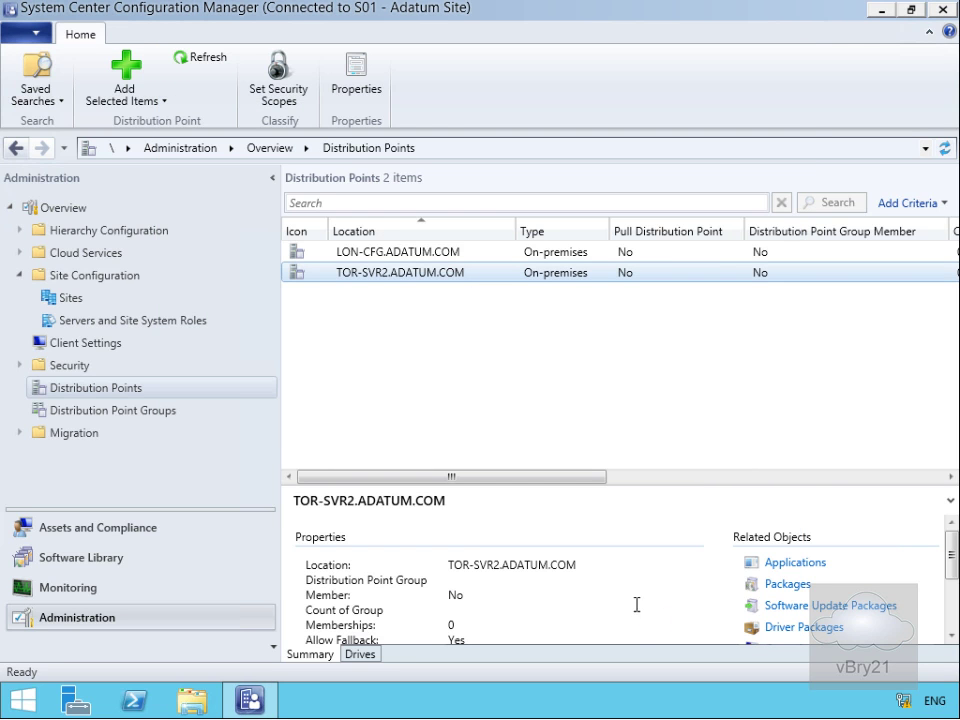
left_click(160, 412)
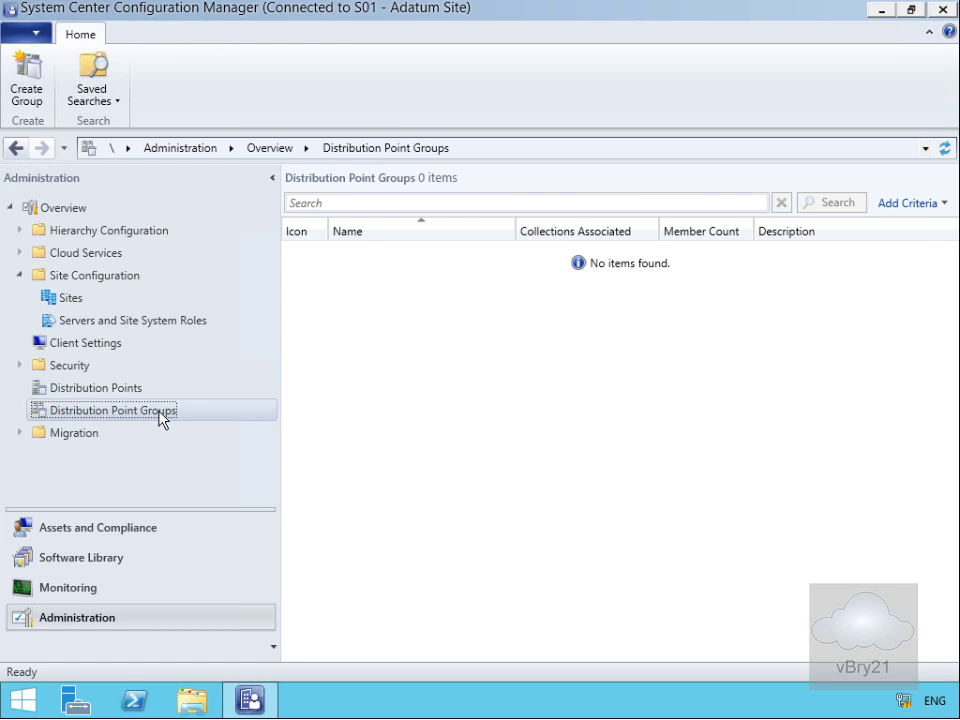
right_click(161, 413)
left_click(200, 430)
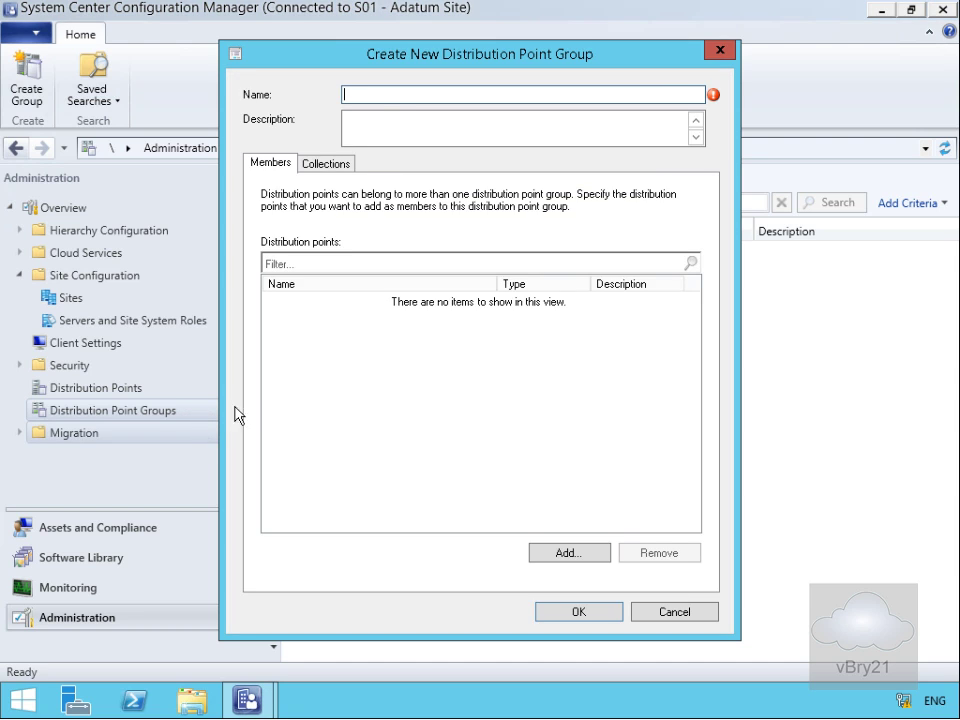
- Name the new group 'London DPs' with description 'Distribution Points located in London'
left_click(371, 95)
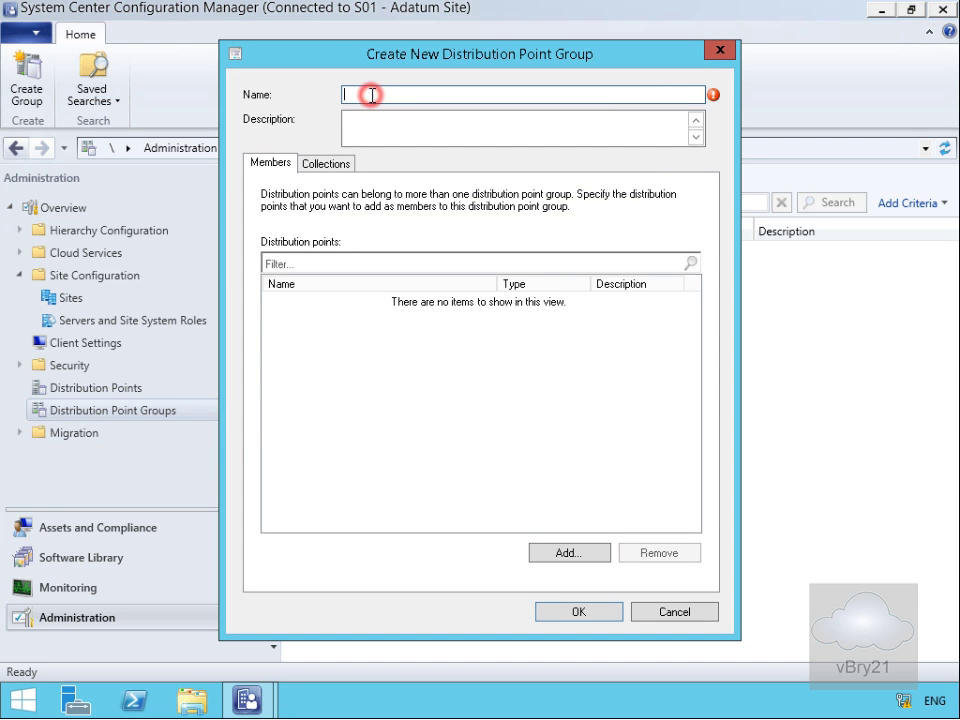
type("London DPs")
key("Tab")
type("Distribution Points located in London")
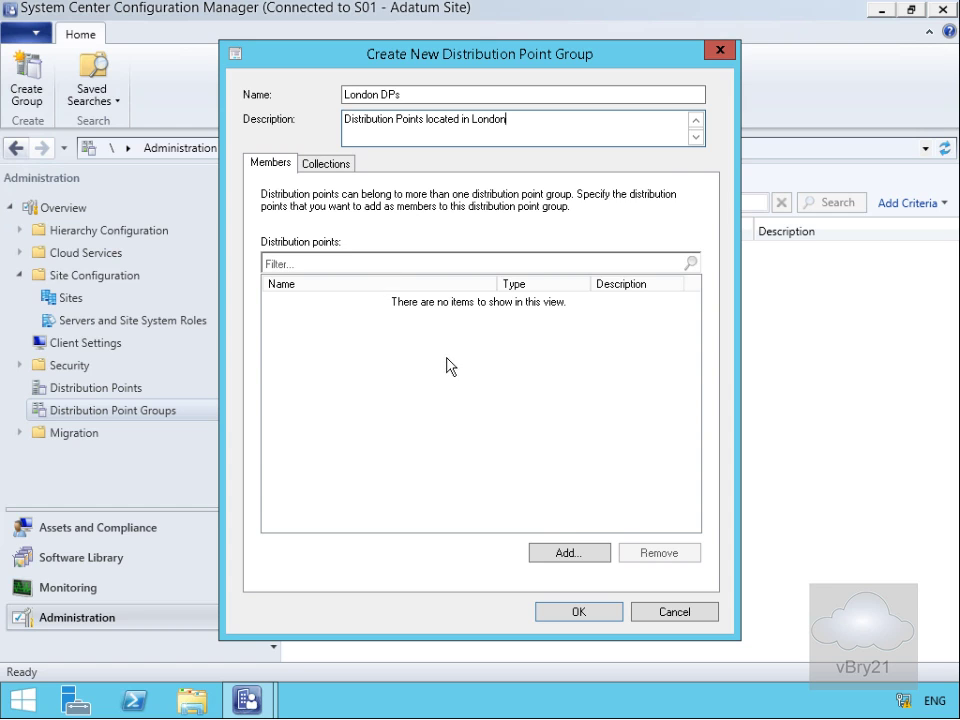
- Add LON-CFG and TOR-SVR2 as members and create the group
left_click(561, 555)
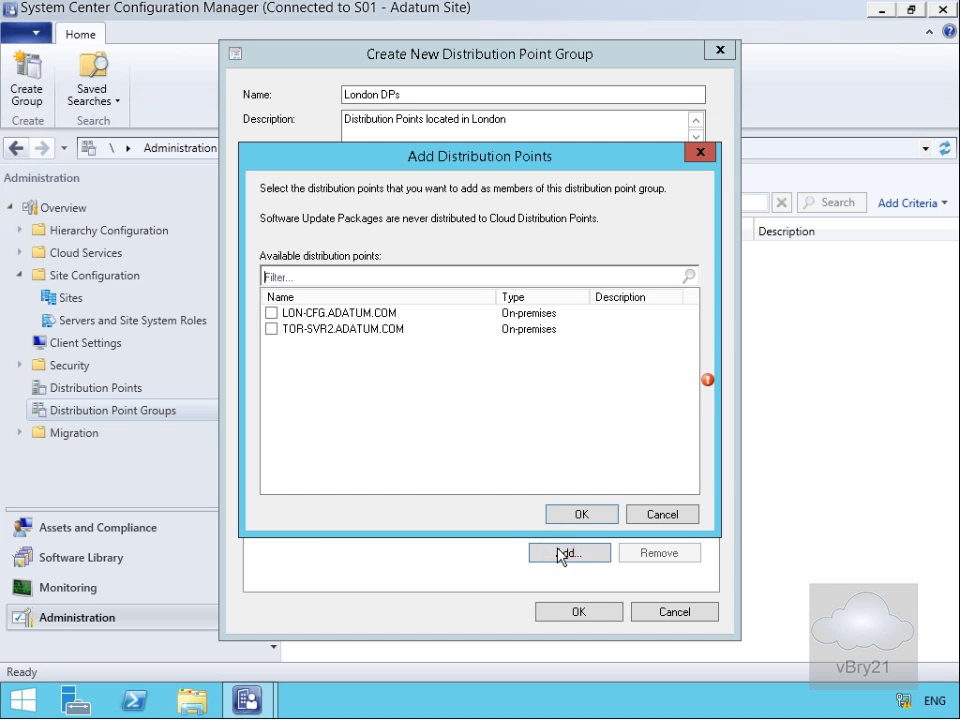
left_click(273, 313)
left_click(272, 329)
left_click(569, 513)
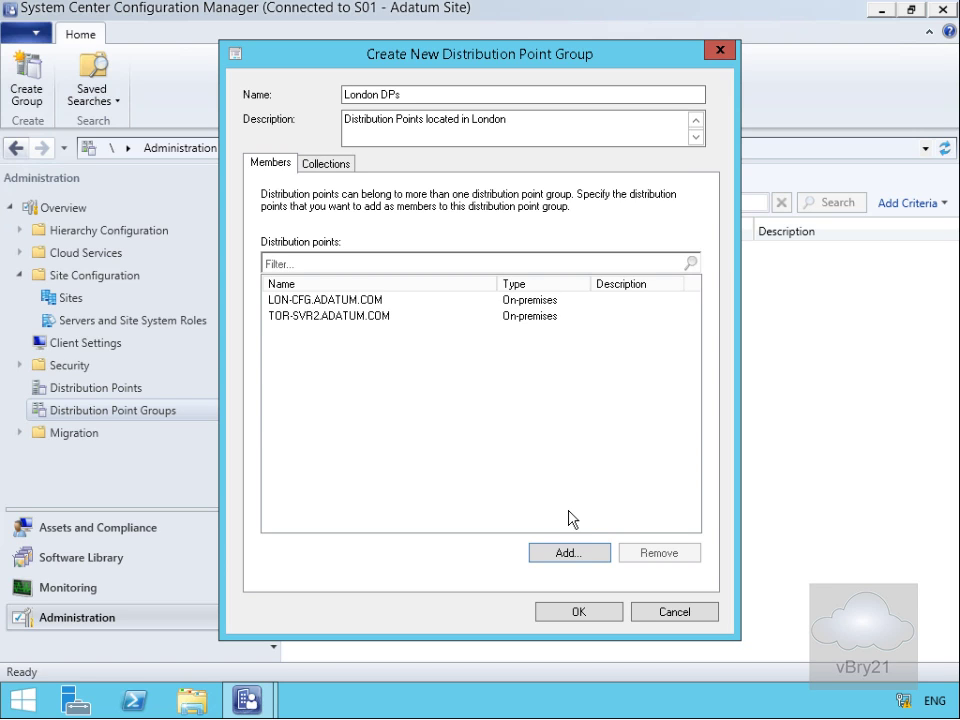
left_click(583, 612)
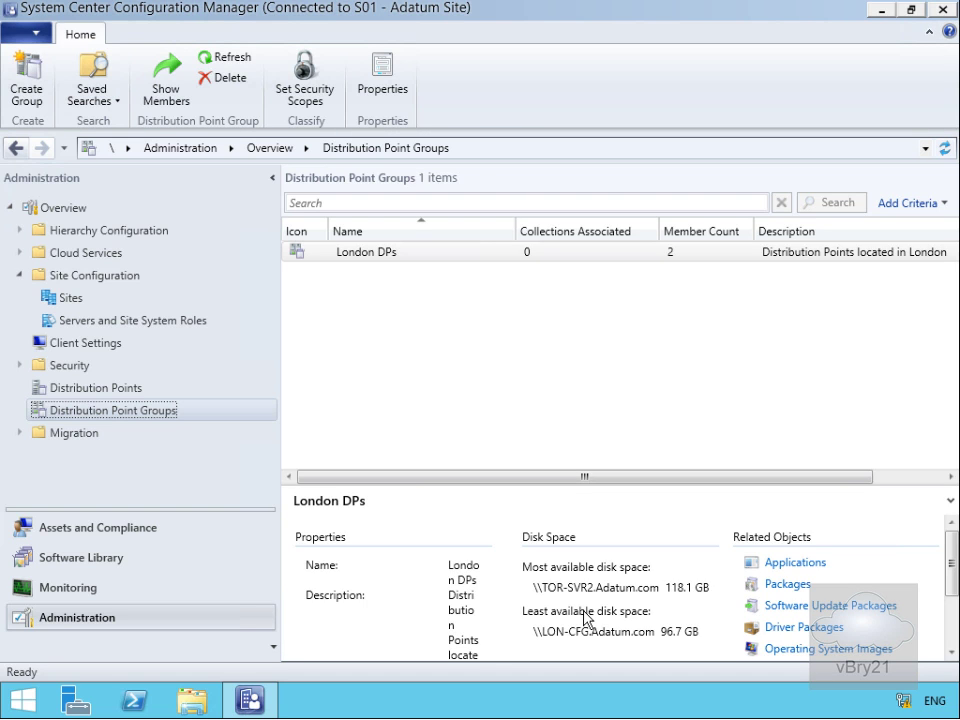
- Open London DPs properties and start adding a collection on the Collections tab
left_click(377, 258)
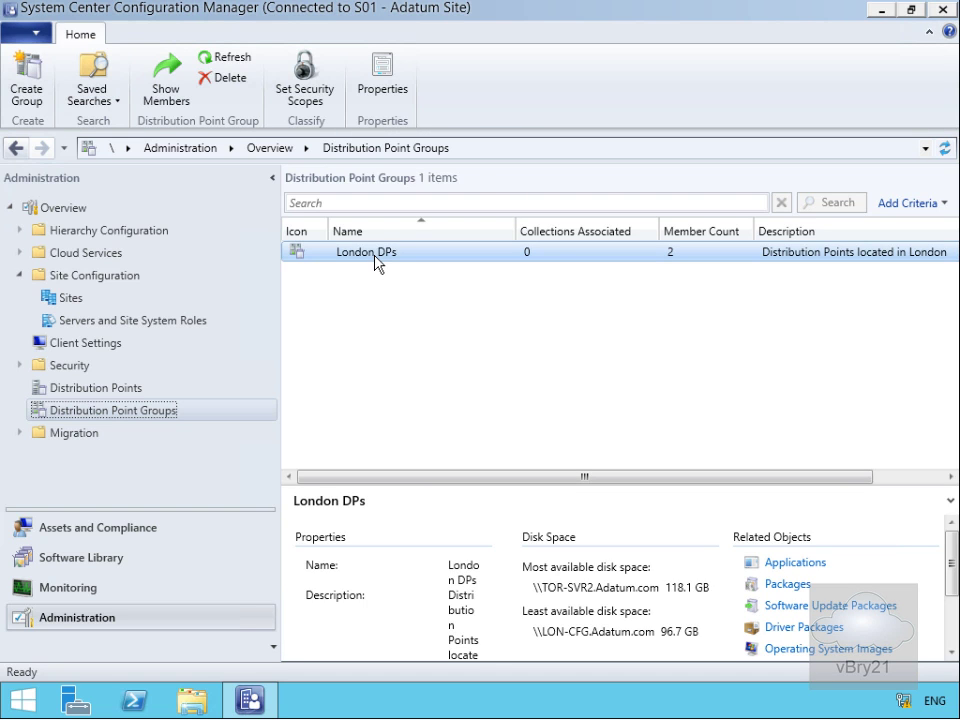
right_click(377, 260)
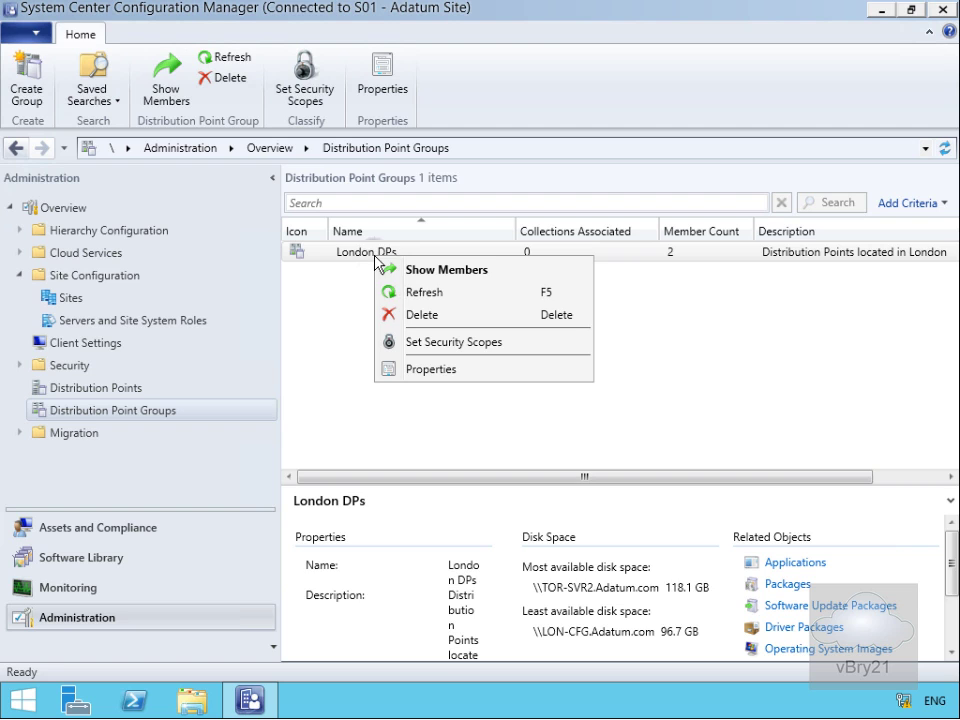
left_click(420, 370)
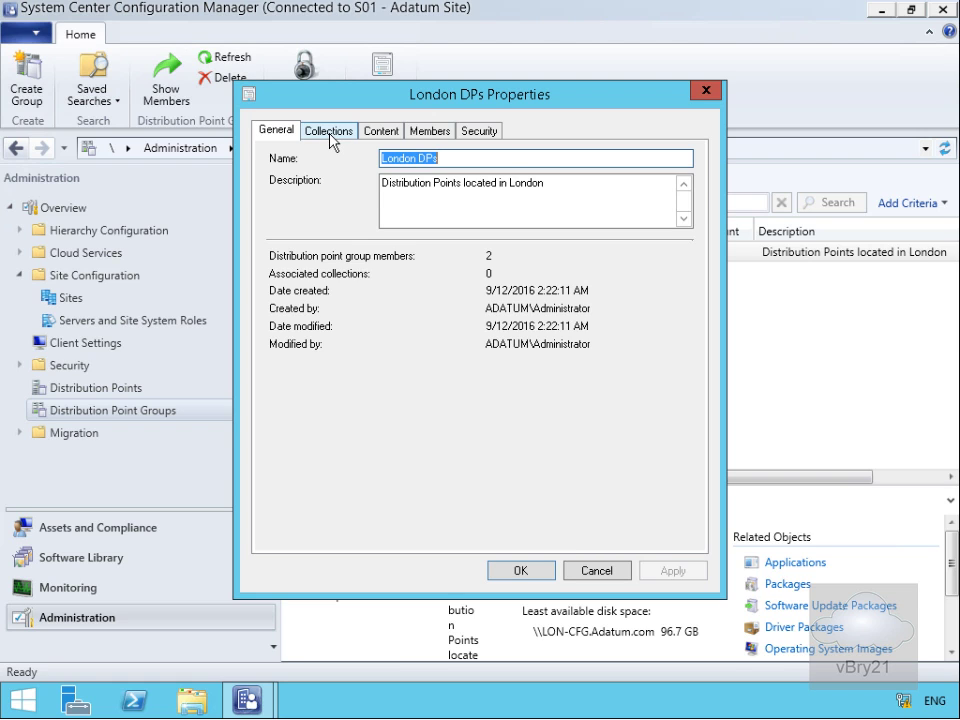
left_click(330, 131)
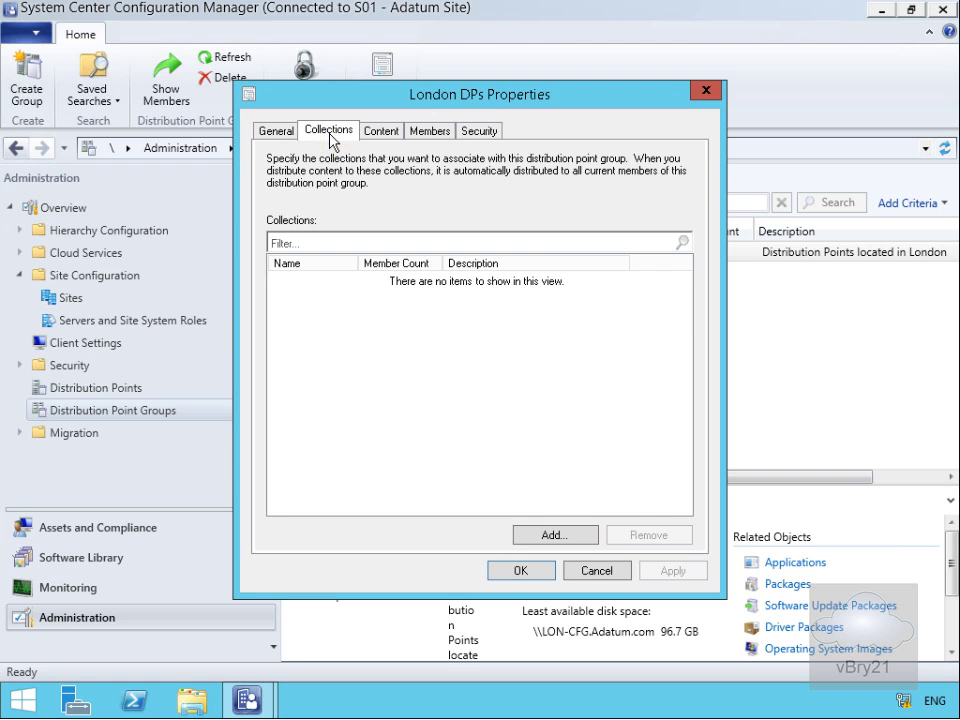
left_click(544, 537)
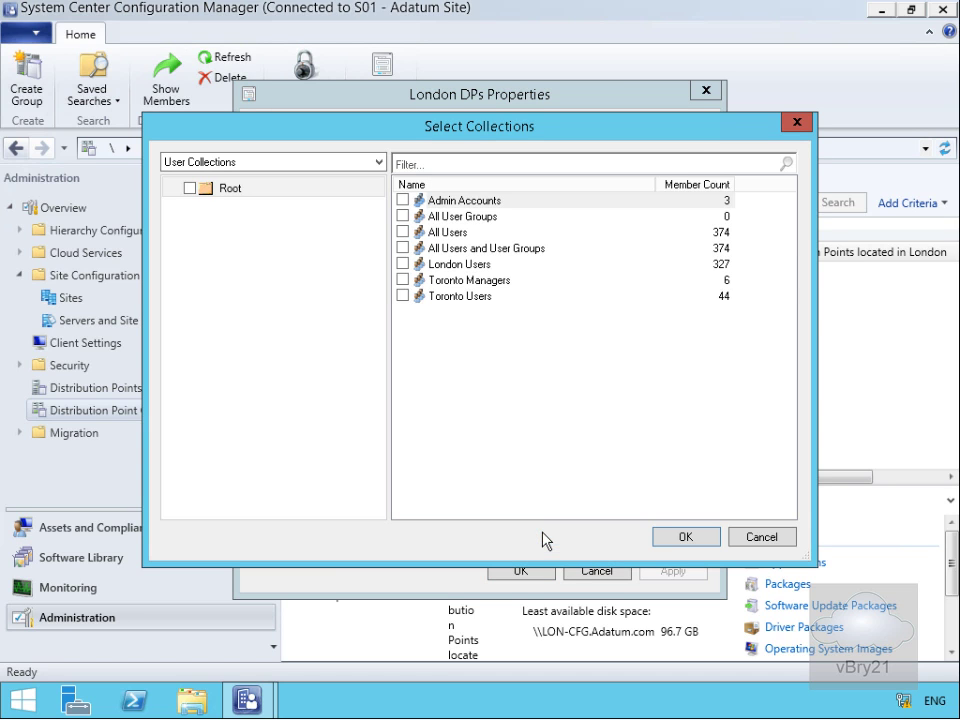
- Select the All Windows 10 Workstations device collection and save it to London DPs
left_click(259, 164)
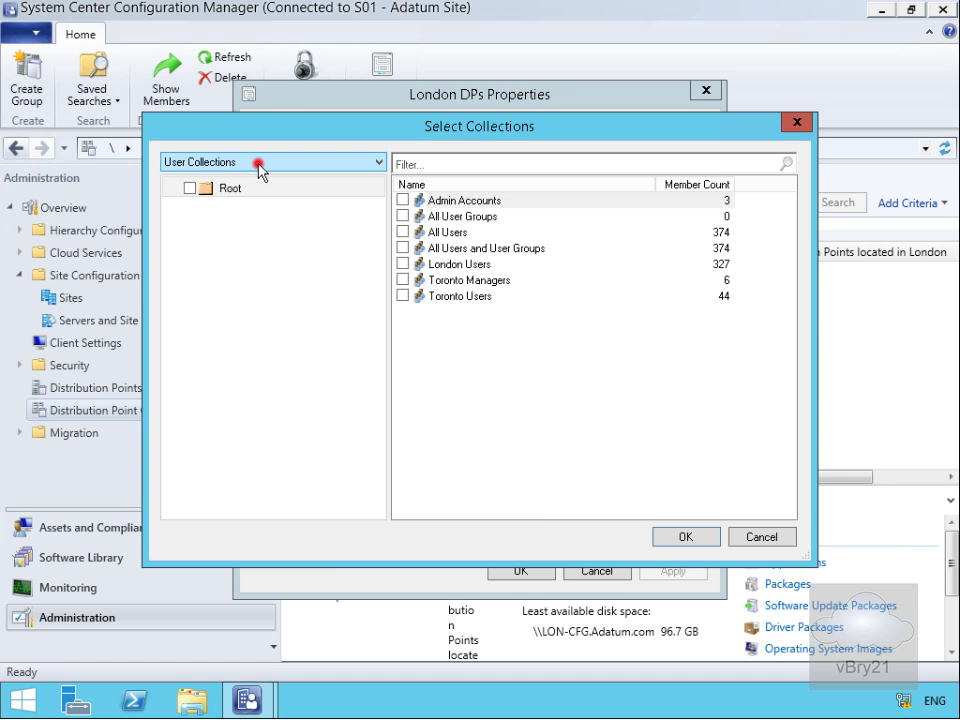
left_click(255, 192)
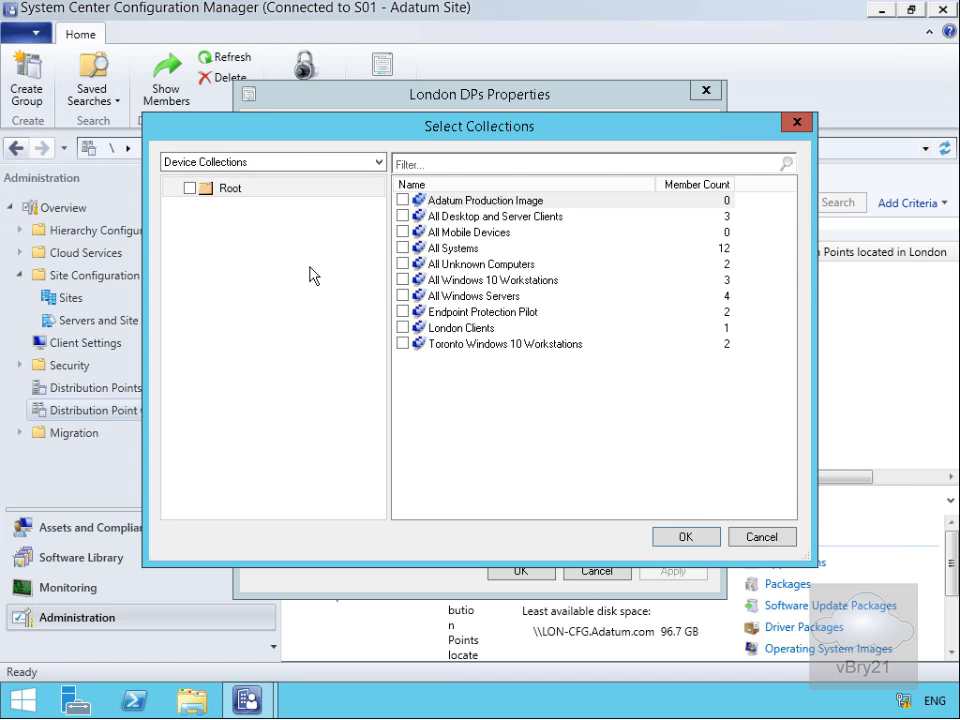
left_click(403, 281)
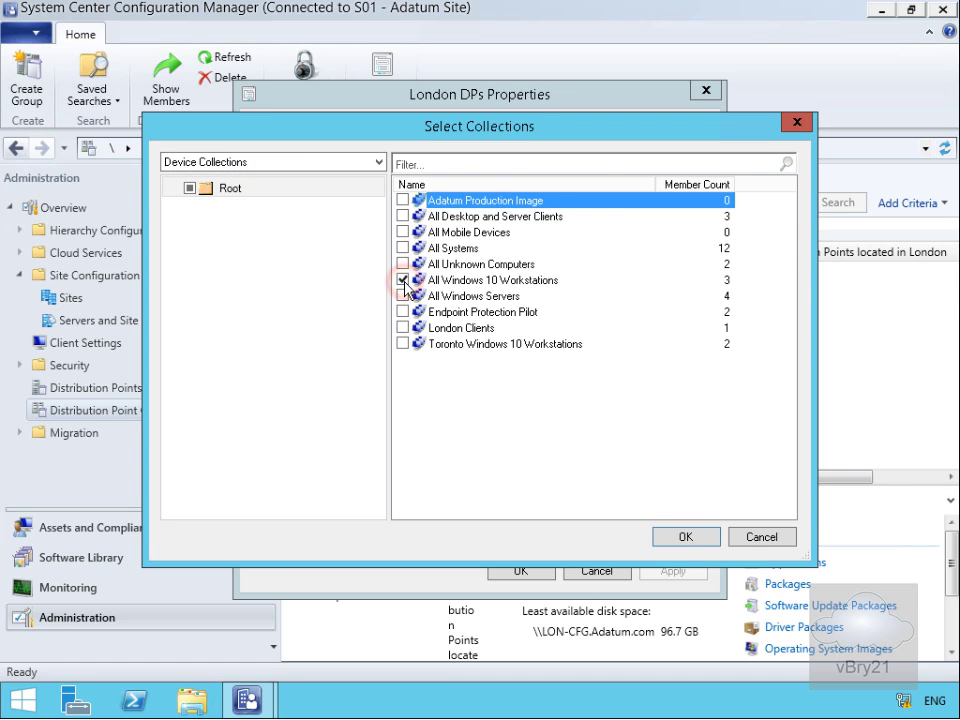
left_click(689, 539)
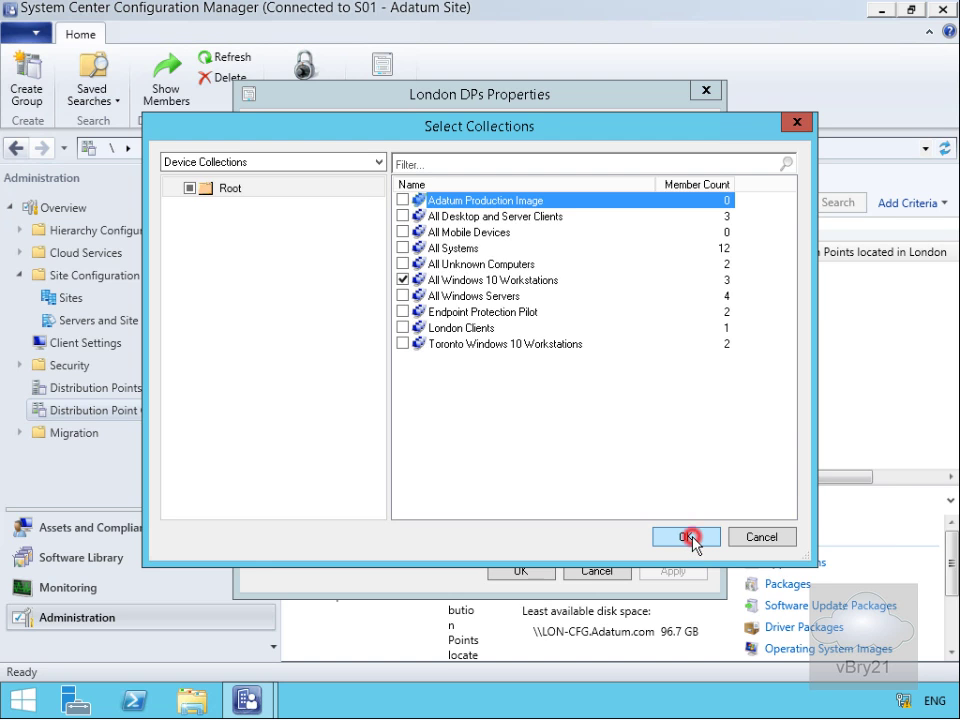
left_click(525, 571)
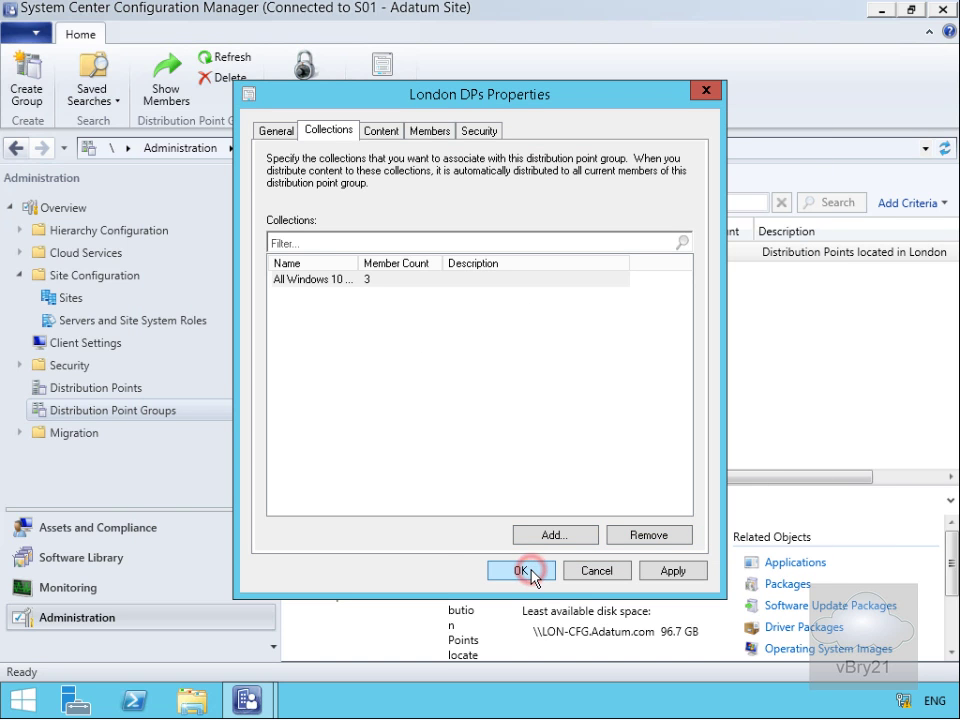